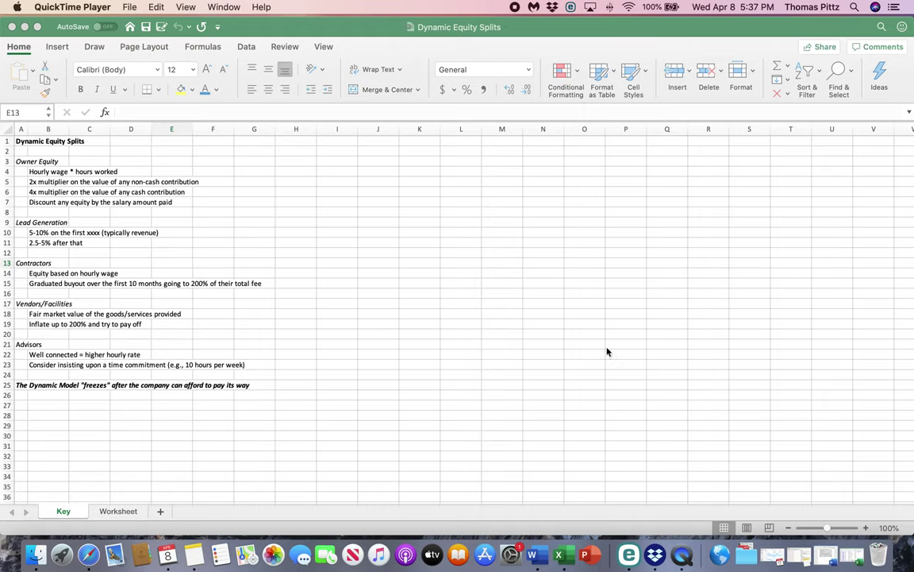
Step: Bring the Dynamic Equity Splits workbook forward and highlight the wage-times-hours and 2x non-cash contribution rules
left_click(329, 30)
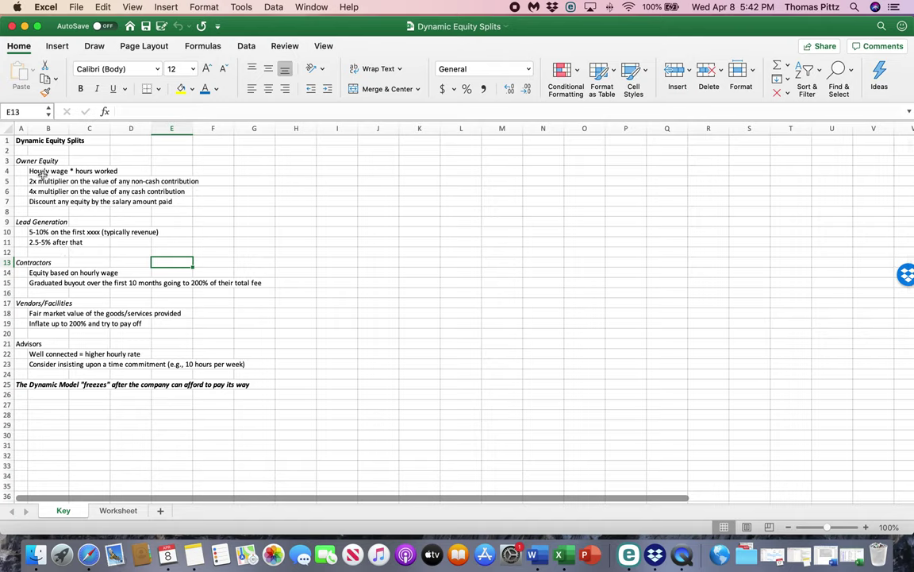
left_click(45, 172)
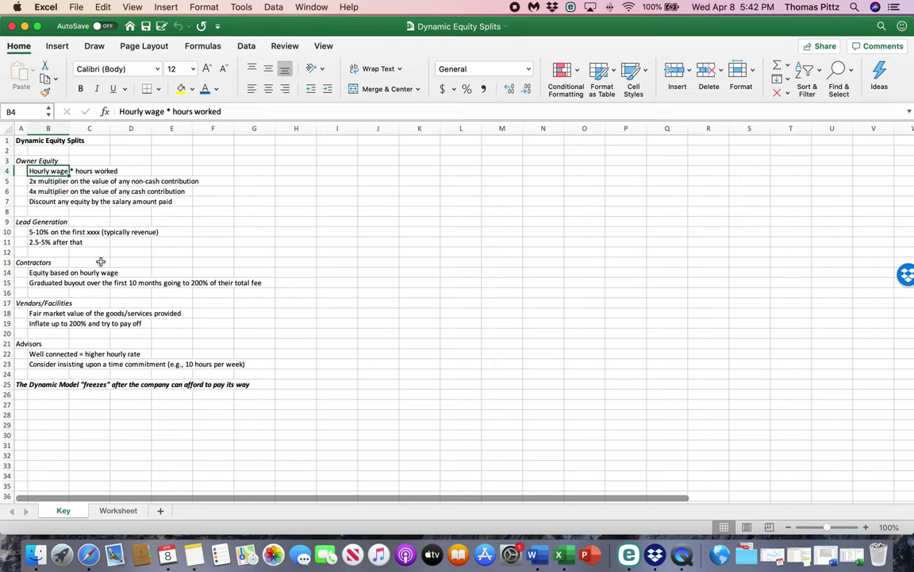
left_click(221, 233)
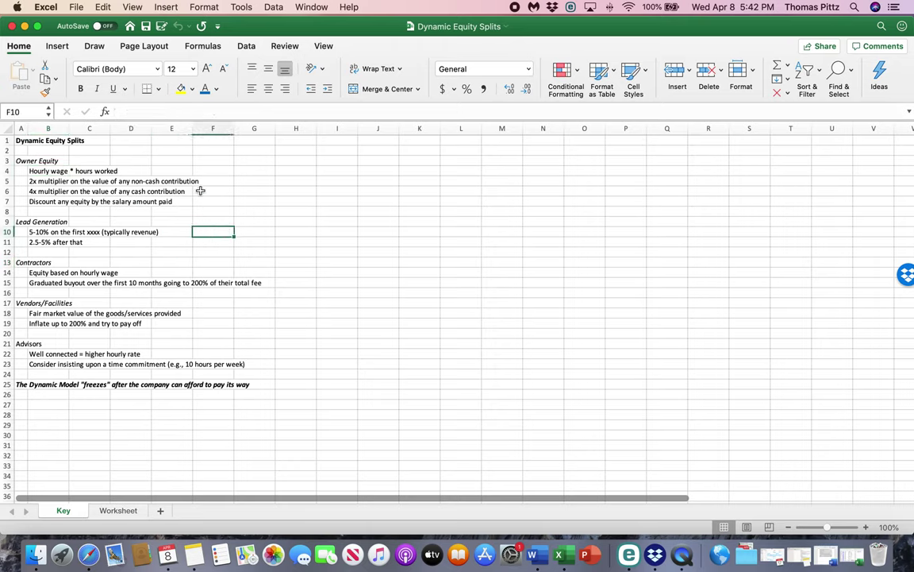
left_click(50, 182)
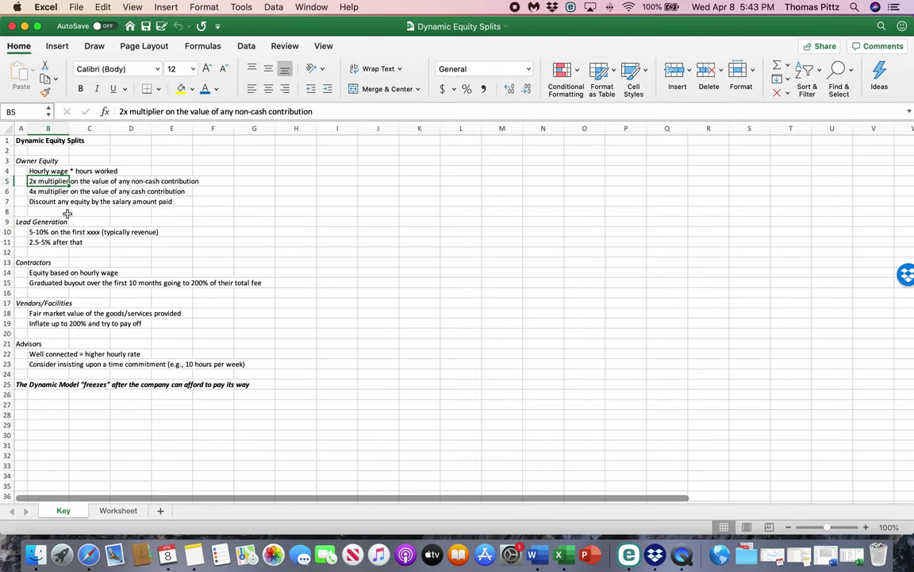
left_click(183, 211)
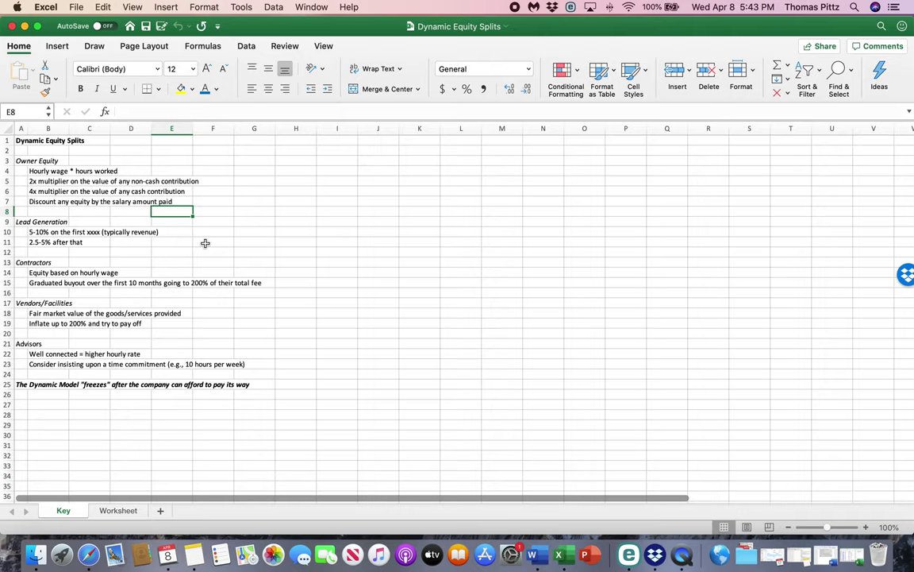
left_click(33, 181)
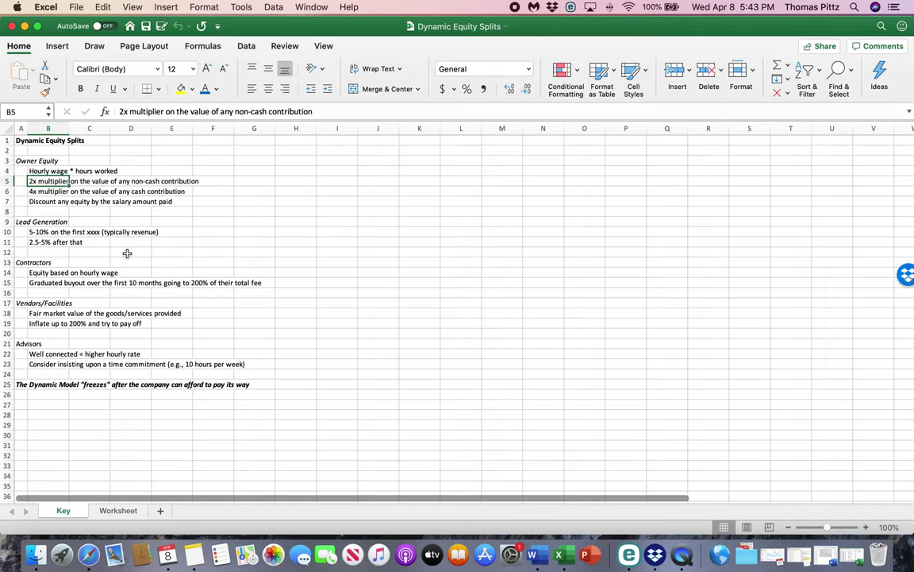
left_click(202, 241)
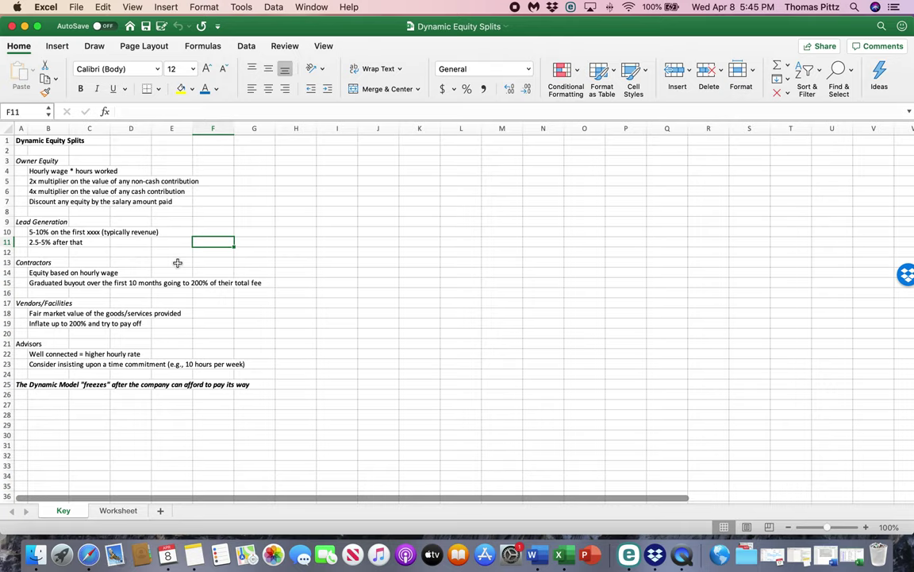
Step: Step back through the lead generation rules
key("Left")
key("Left")
key("Left")
key("Left")
key("Up")
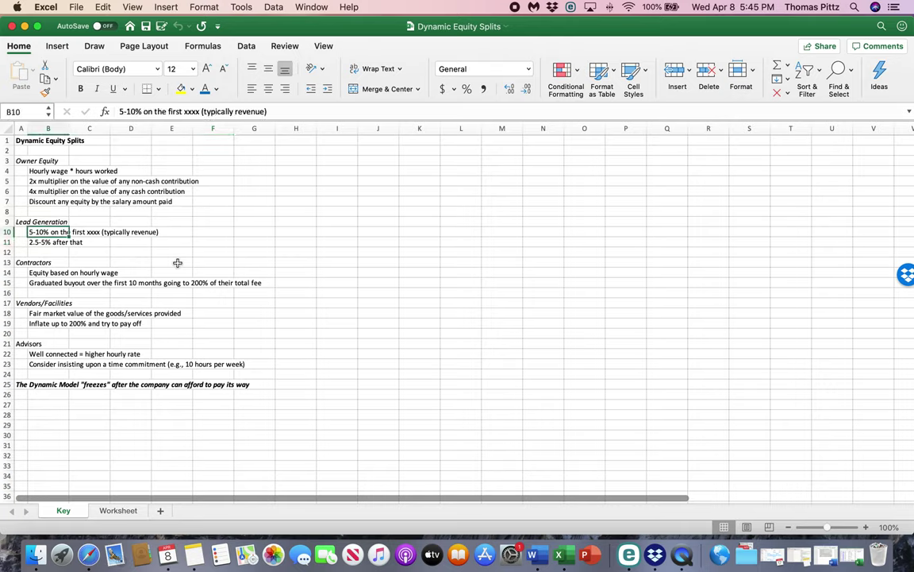
key("Down")
key("Down")
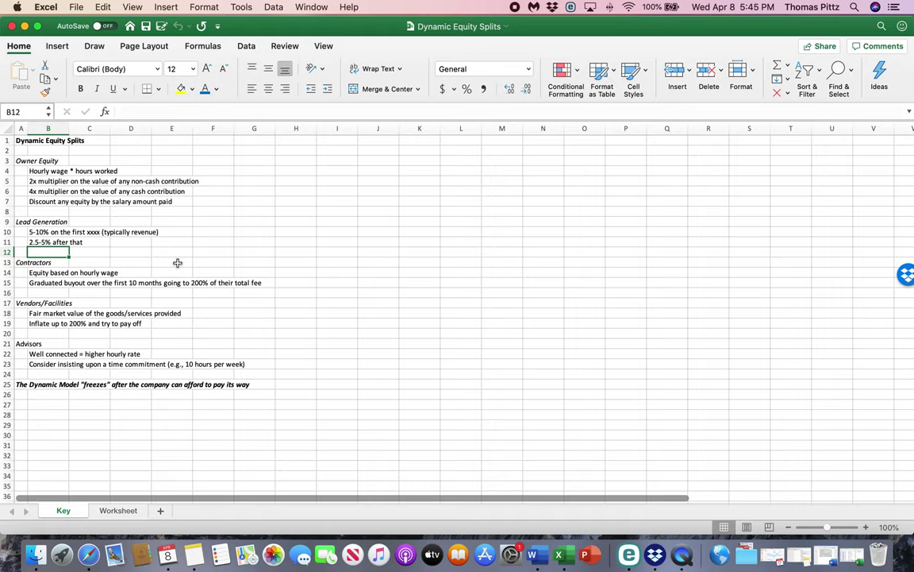
key("Up")
key("Down")
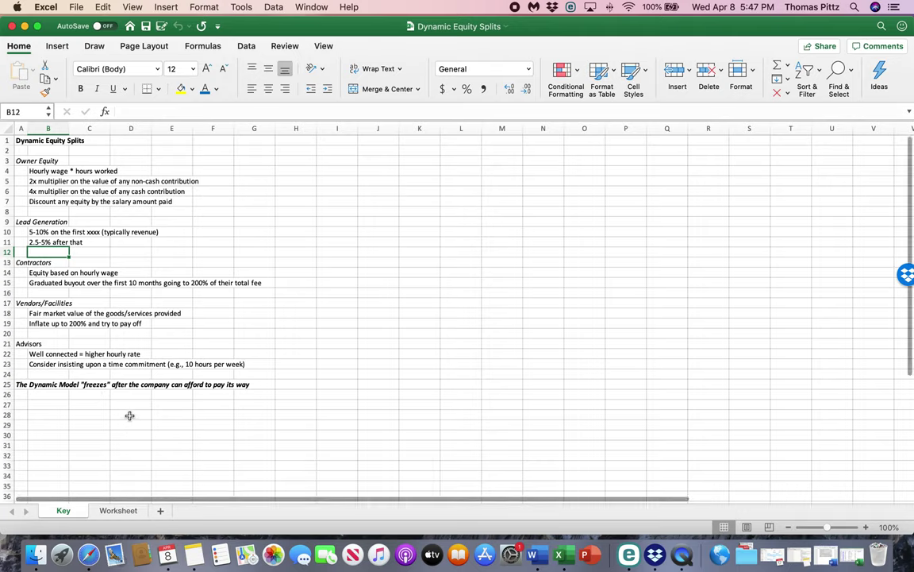
Step: Show the Worksheet sheet's Equity Split Calculations title and owners Artemis, Athena, Hades and Dionysis
left_click(127, 512)
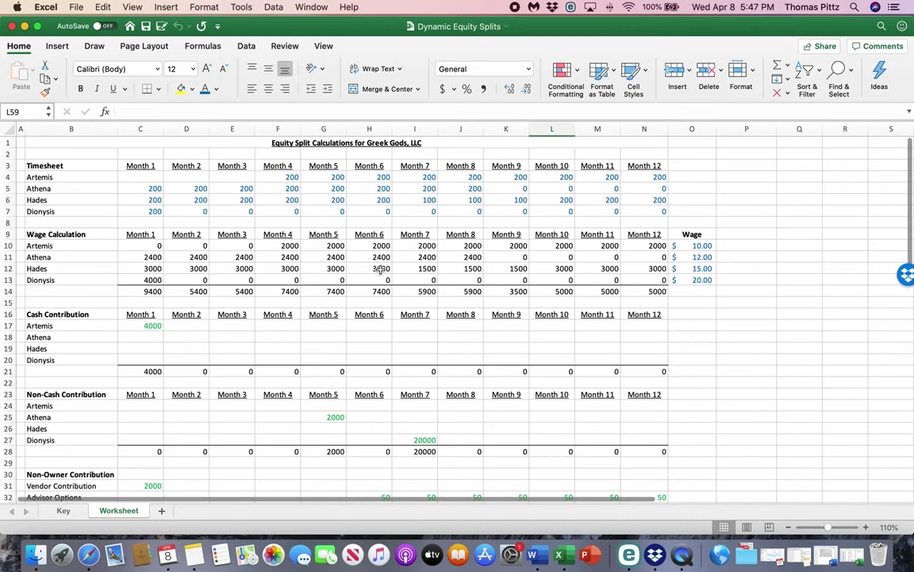
left_click(333, 142)
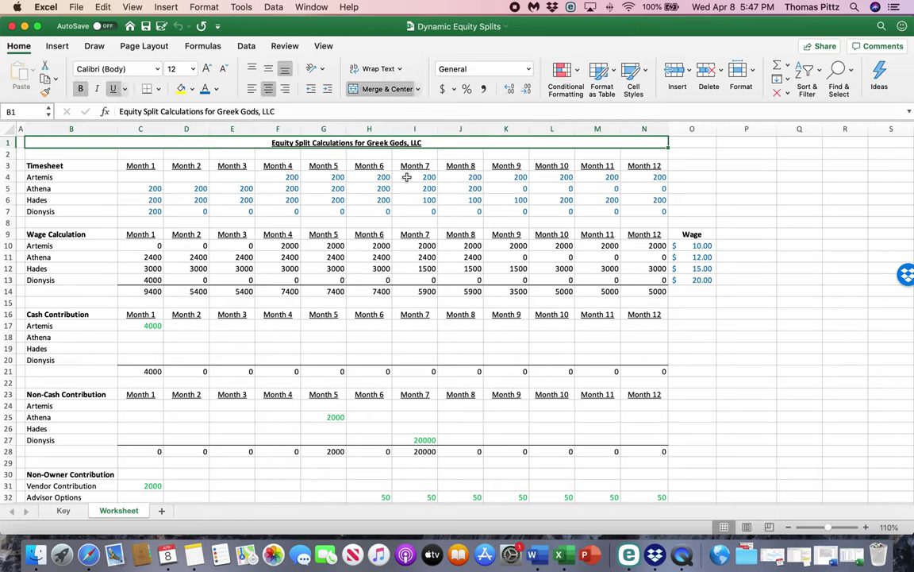
left_click(788, 230)
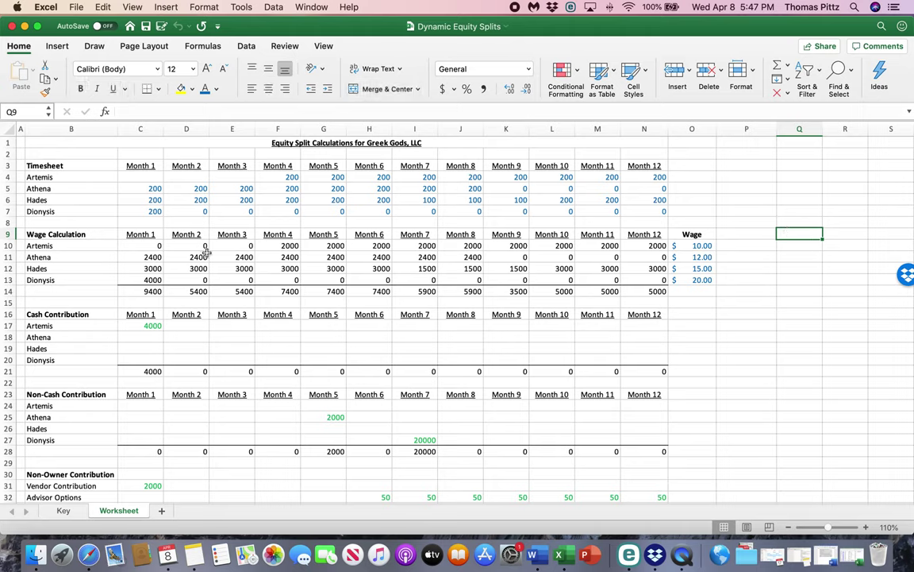
left_click(70, 179)
left_click(69, 188)
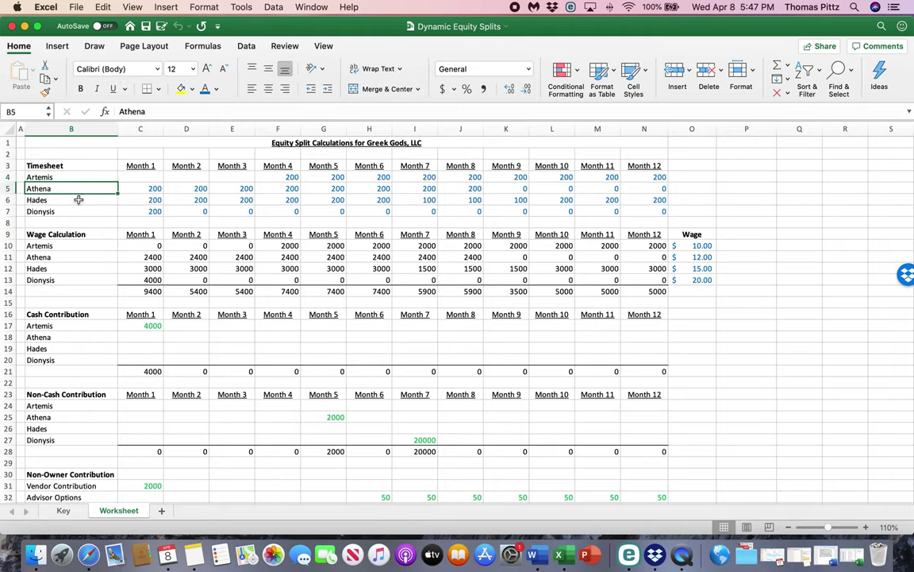
left_click(75, 199)
left_click(74, 211)
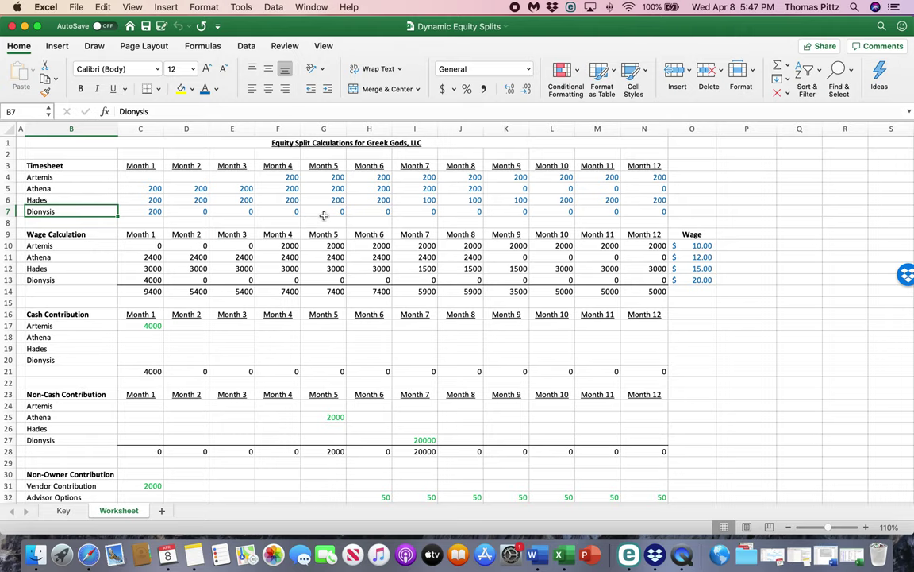
Step: Scroll through the timesheet hours, wage calculations and contributions, then back up
scroll(292, 259, "down", 2)
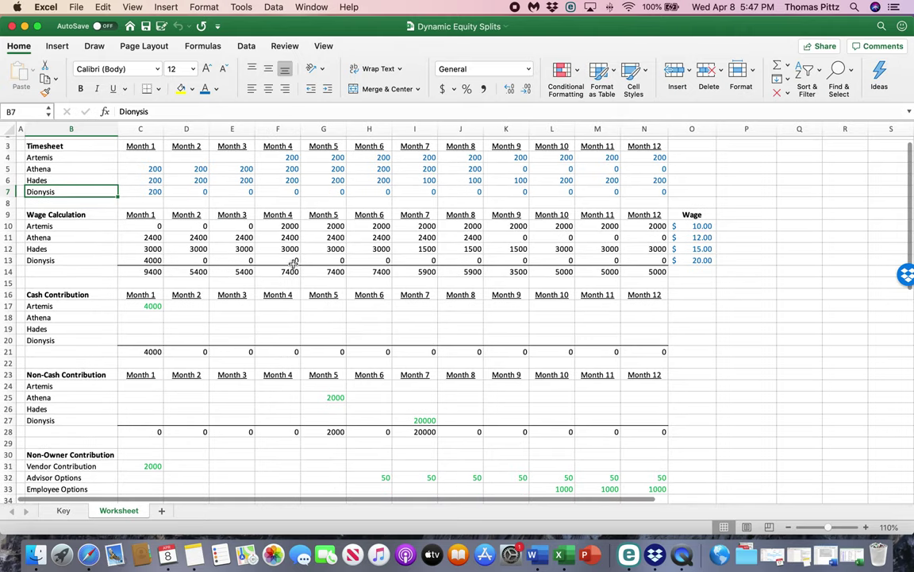
scroll(301, 357, "down", 6)
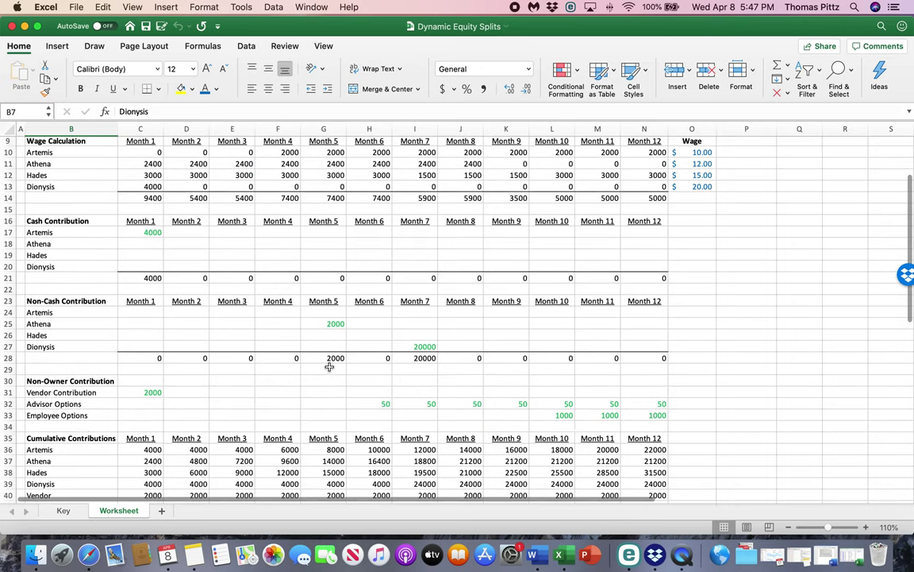
scroll(329, 432, "up", 7)
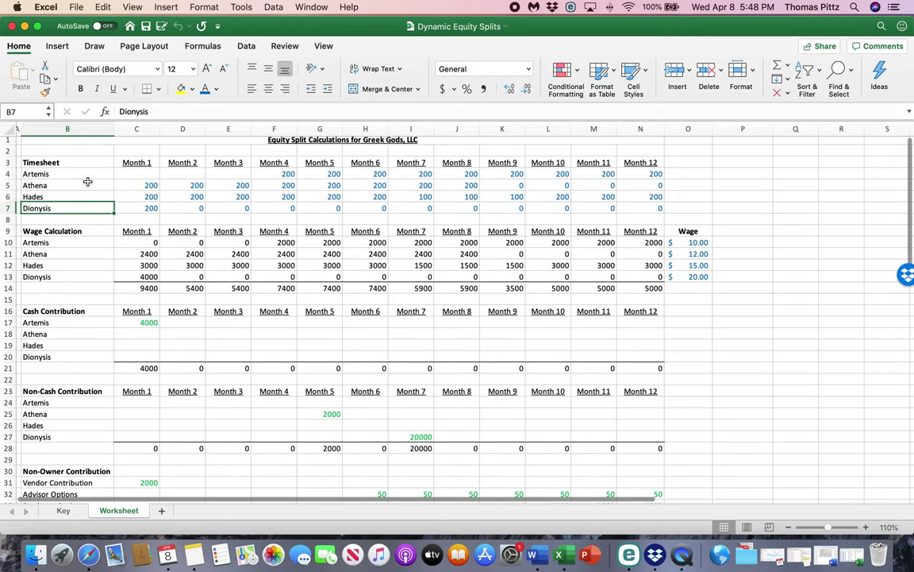
scroll(87, 179, "up", 1)
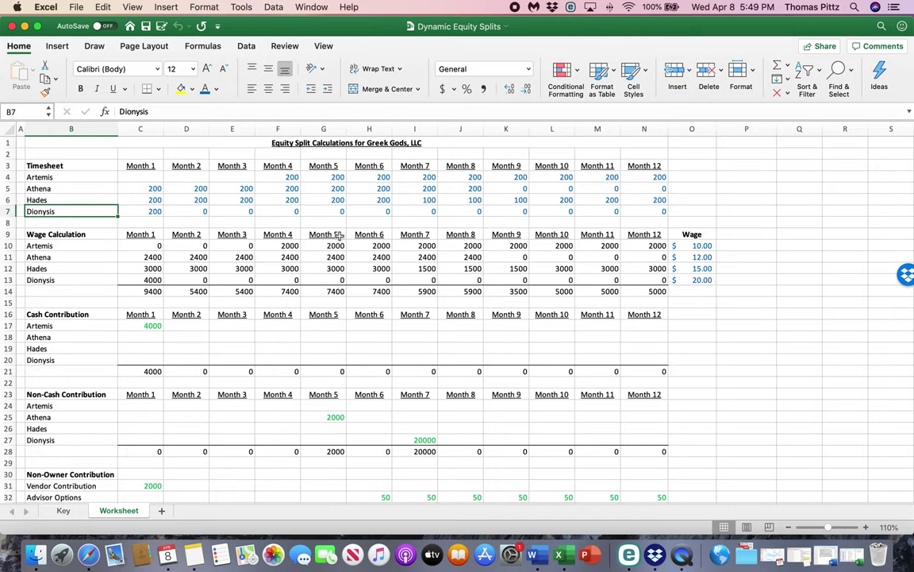
left_click(153, 291)
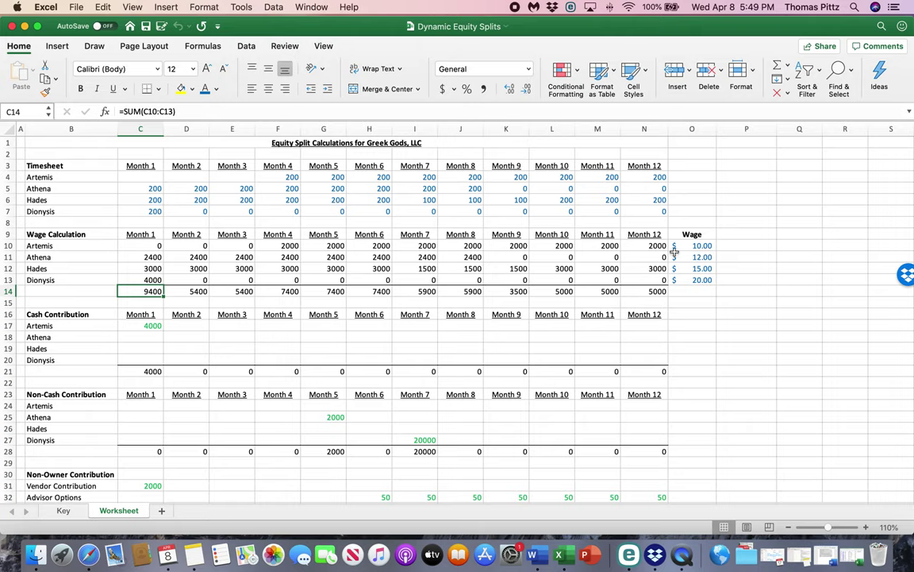
left_click(153, 270)
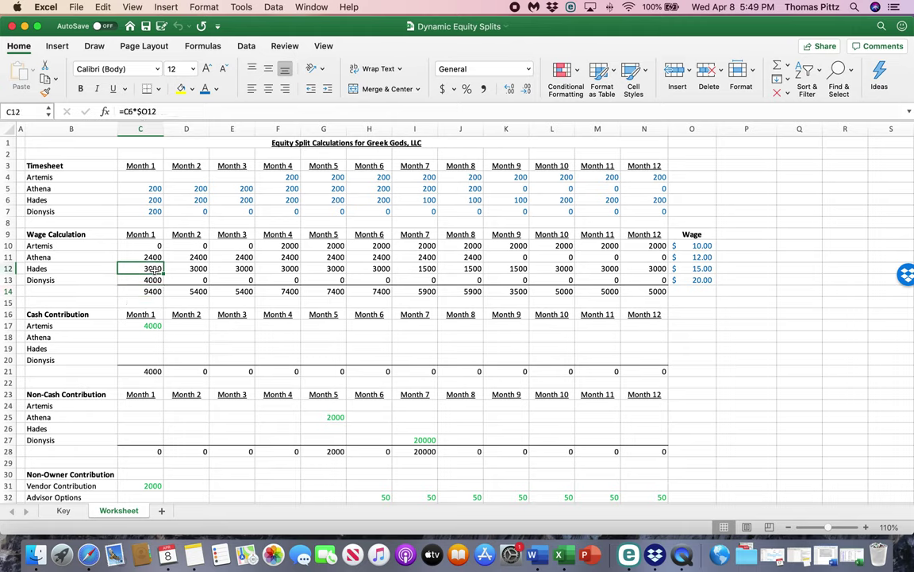
left_click(698, 270)
left_click(153, 211)
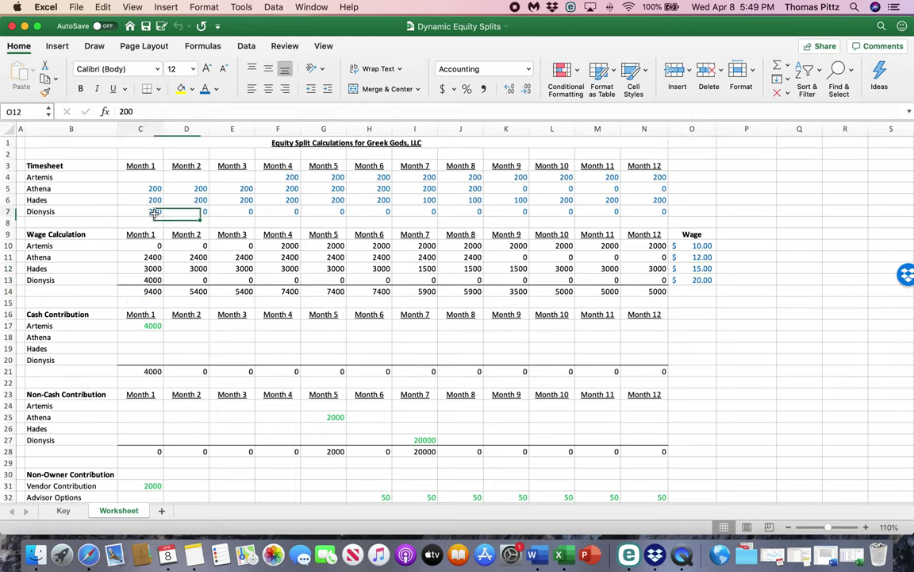
left_click(147, 279)
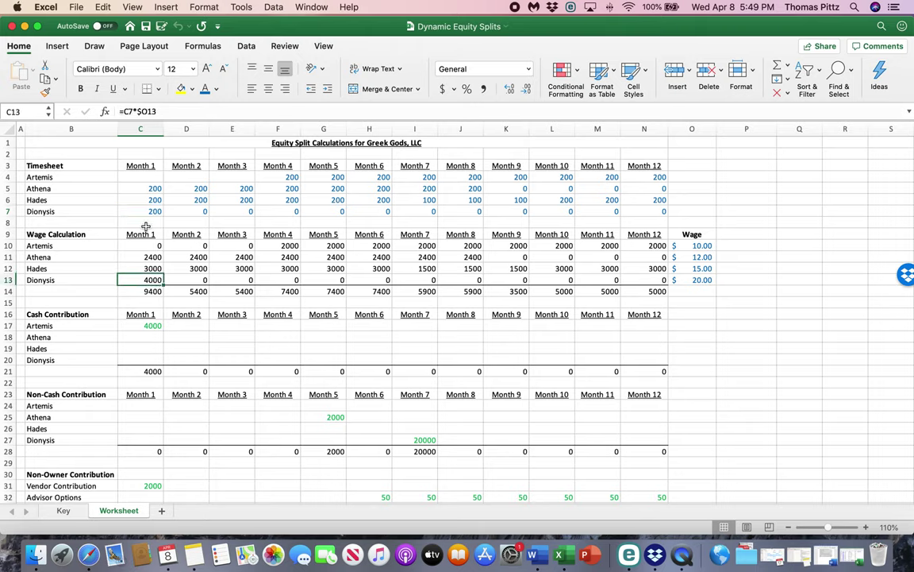
left_click(153, 211)
left_click(697, 279)
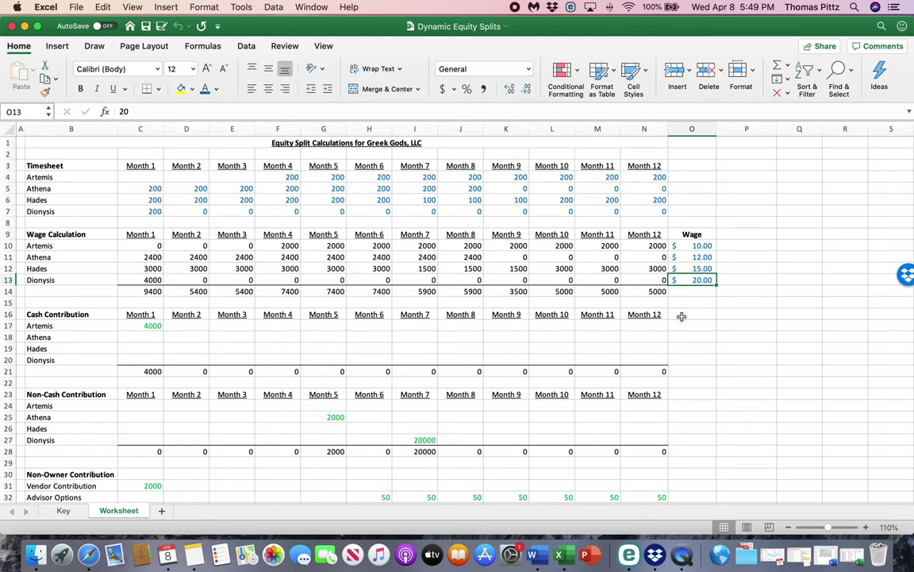
left_click(151, 290)
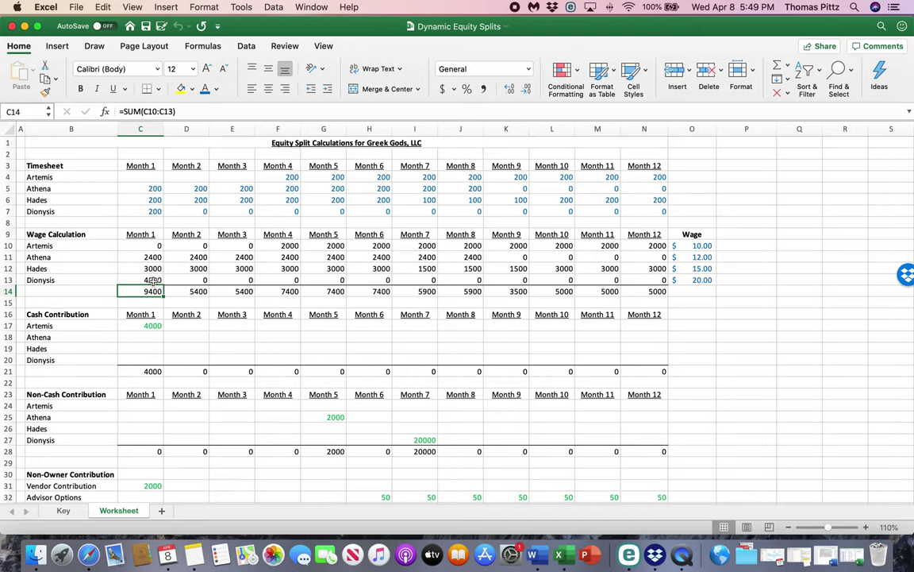
left_click(147, 280)
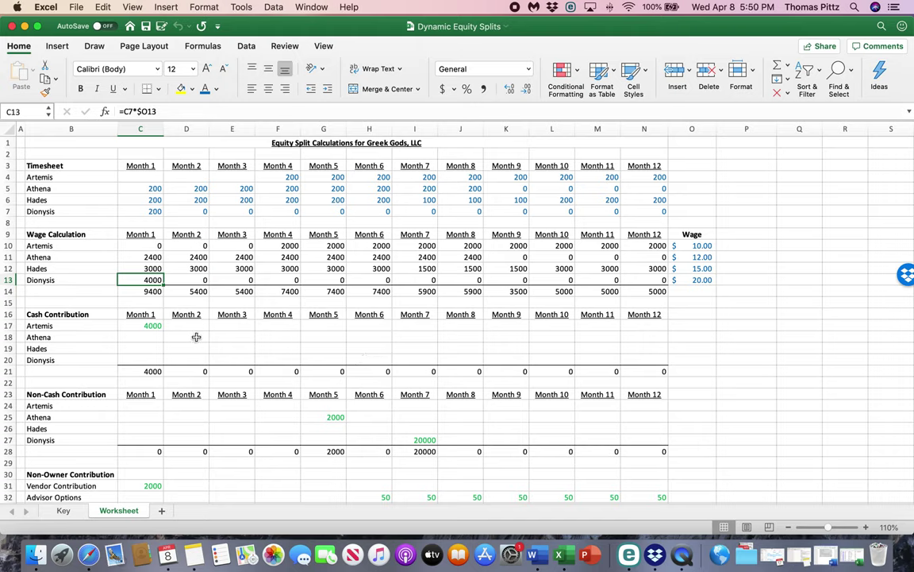
left_click(158, 327)
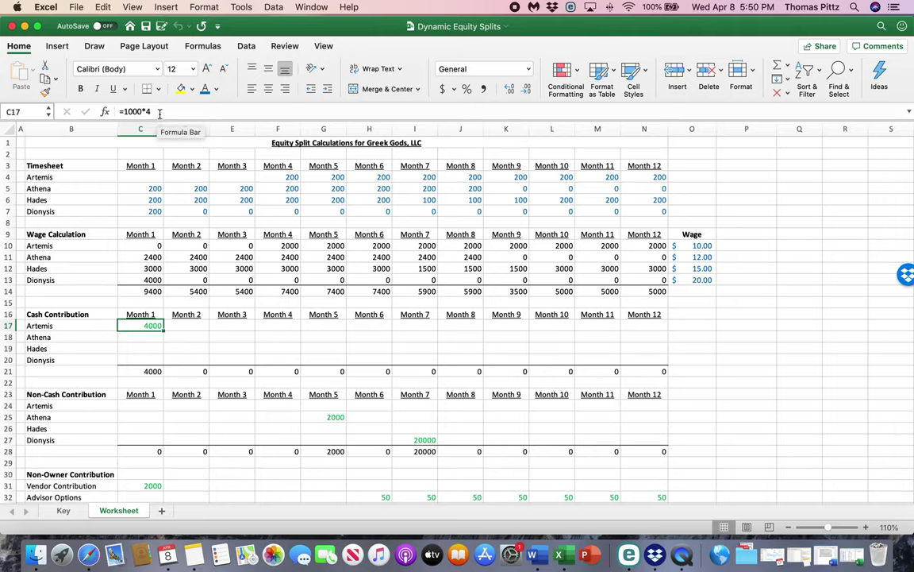
scroll(140, 268, "down", 1)
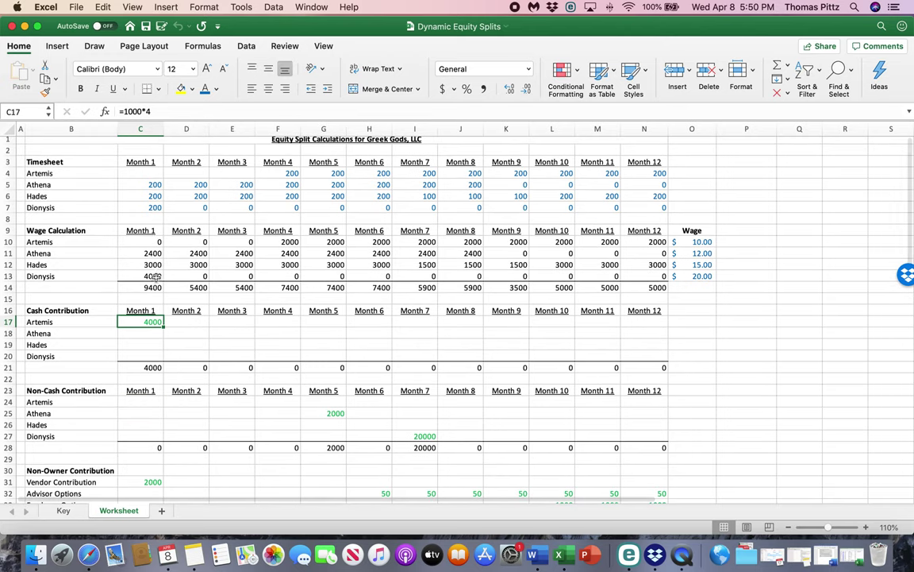
scroll(155, 275, "up", 1)
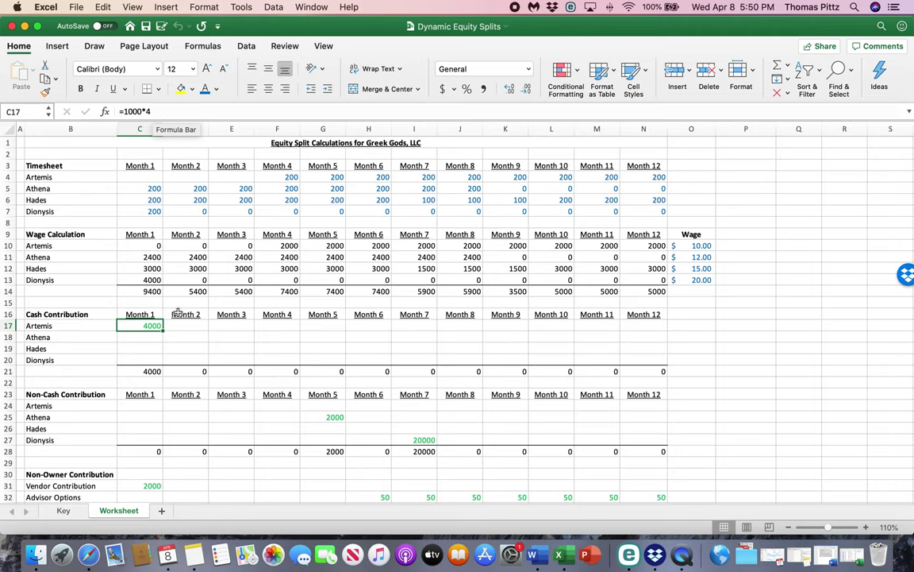
scroll(178, 326, "right", 1)
scroll(159, 365, "left", 1)
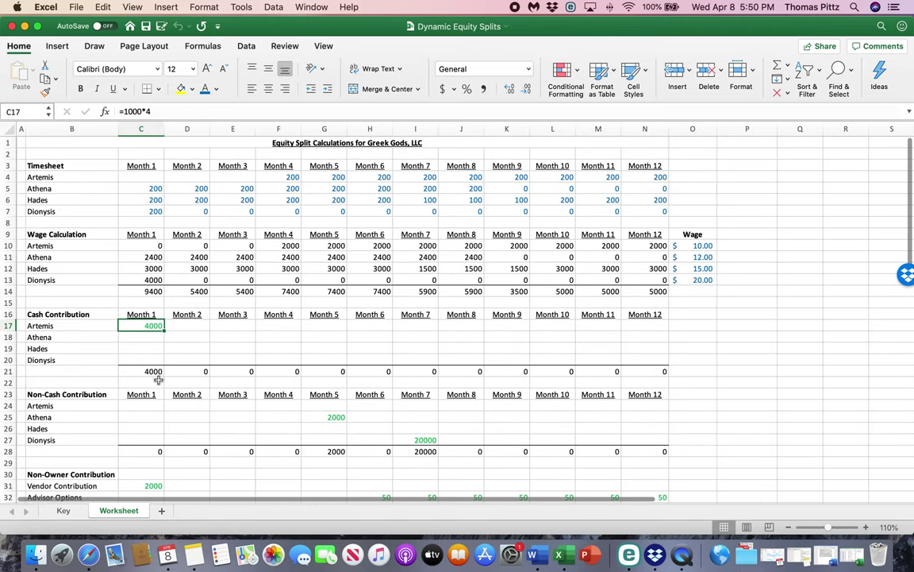
left_click(157, 371)
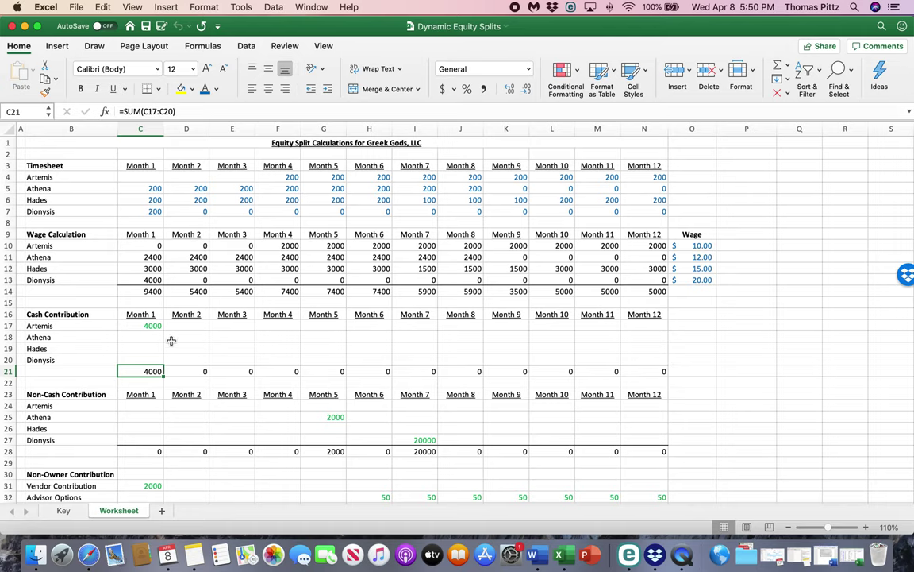
scroll(204, 351, "down", 4)
scroll(204, 351, "up", 3)
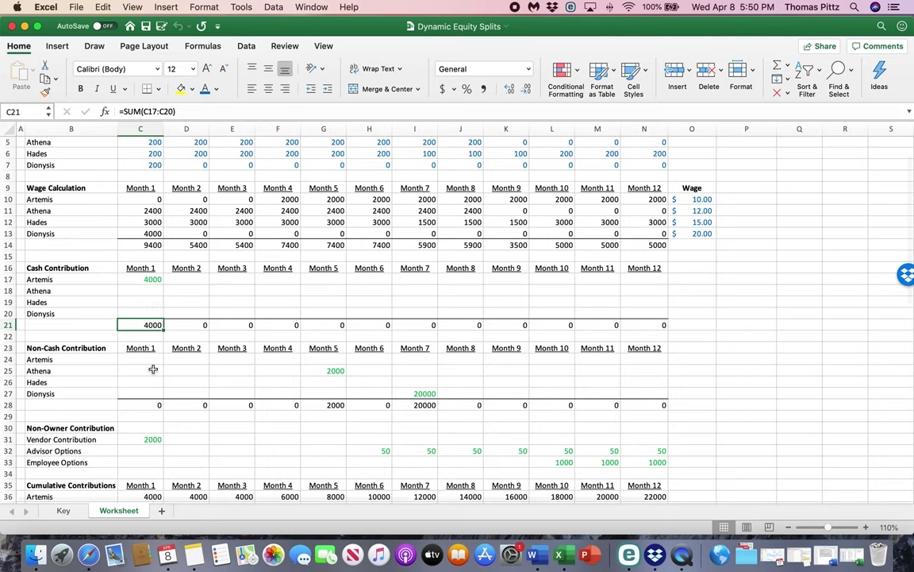
scroll(164, 338, "down", 2)
scroll(159, 329, "down", 1)
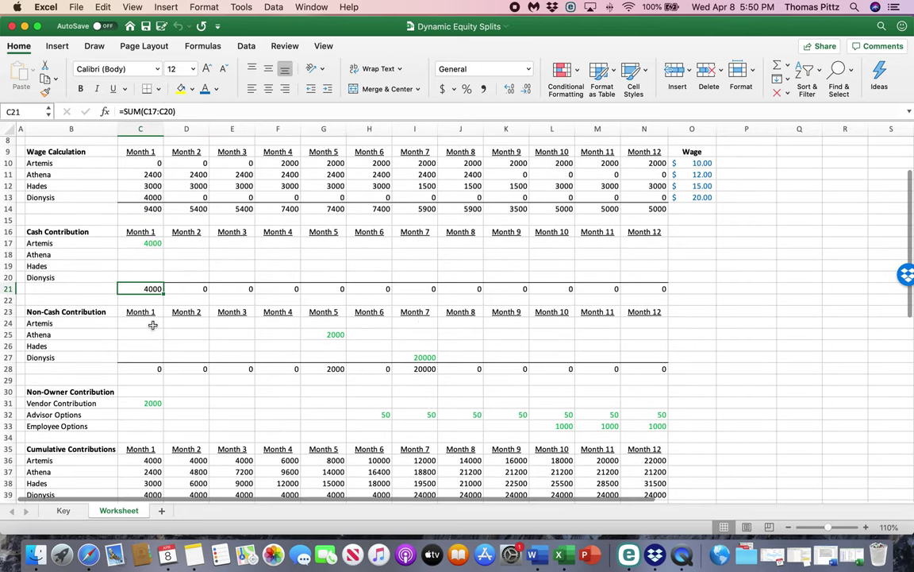
scroll(182, 336, "down", 4)
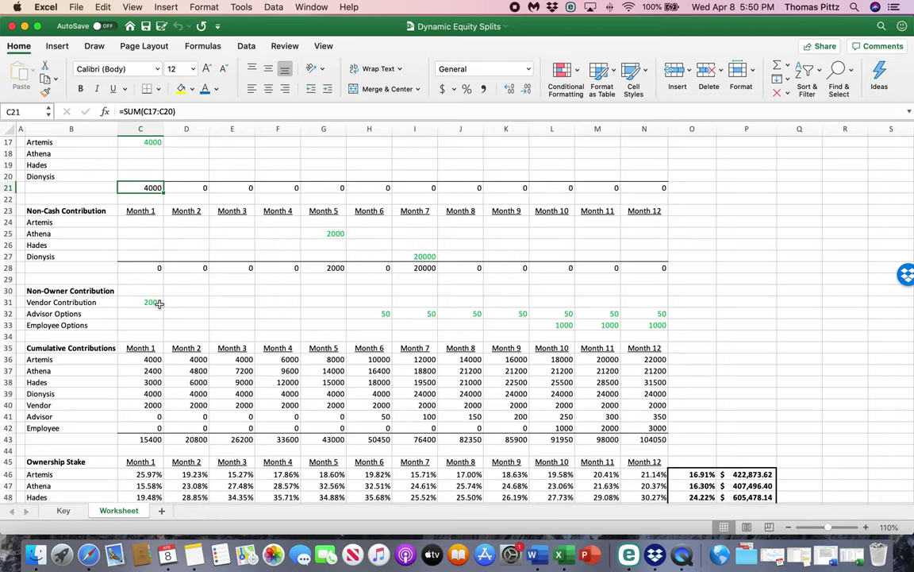
scroll(159, 303, "right", 1)
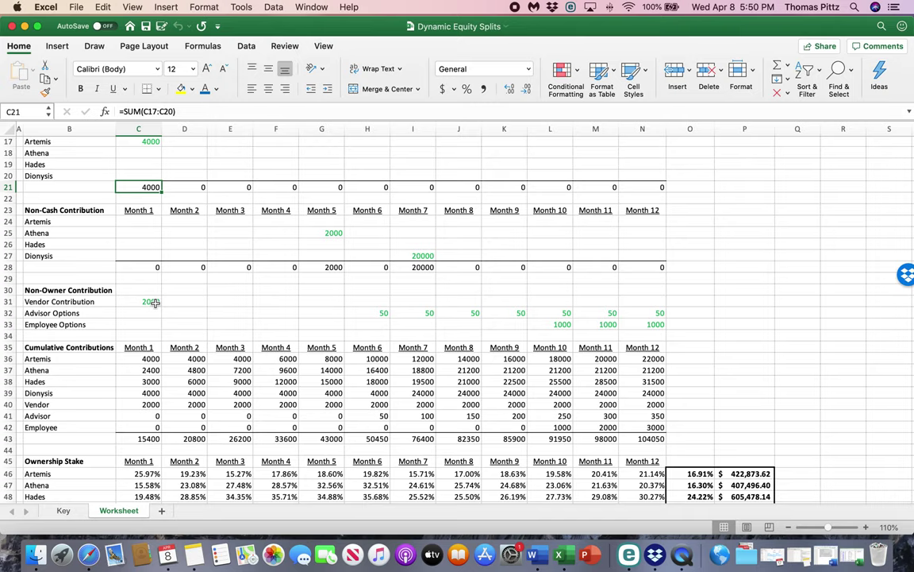
left_click(155, 302)
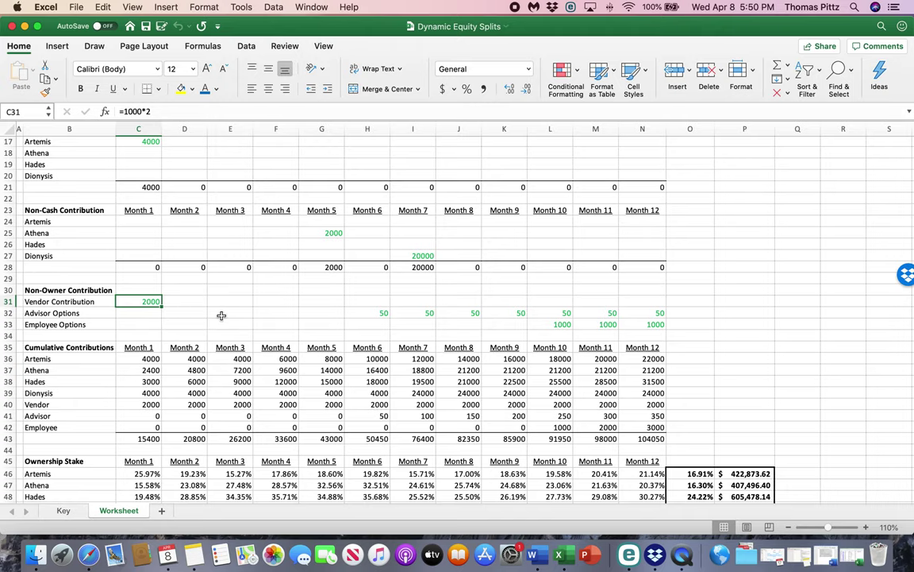
scroll(221, 316, "down", 3)
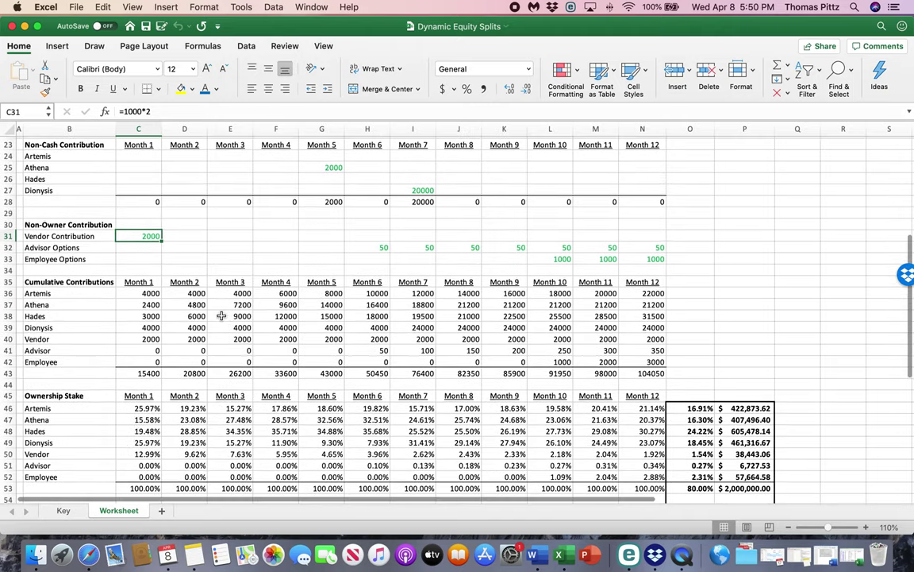
Step: Inspect Artemis's Month 1 cumulative contribution formula and the wage, cash and non-cash cells it references
left_click(151, 294)
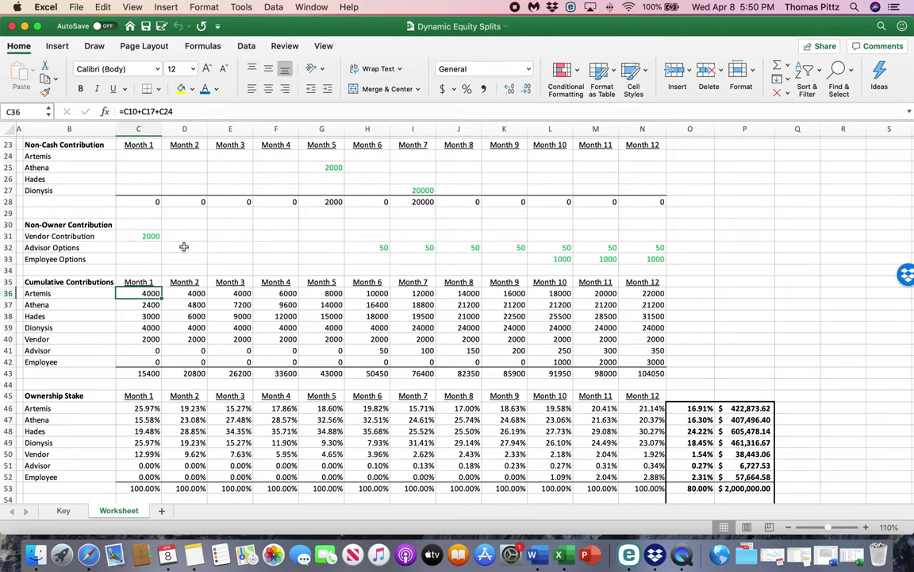
scroll(178, 234, "up", 5)
left_click(141, 111)
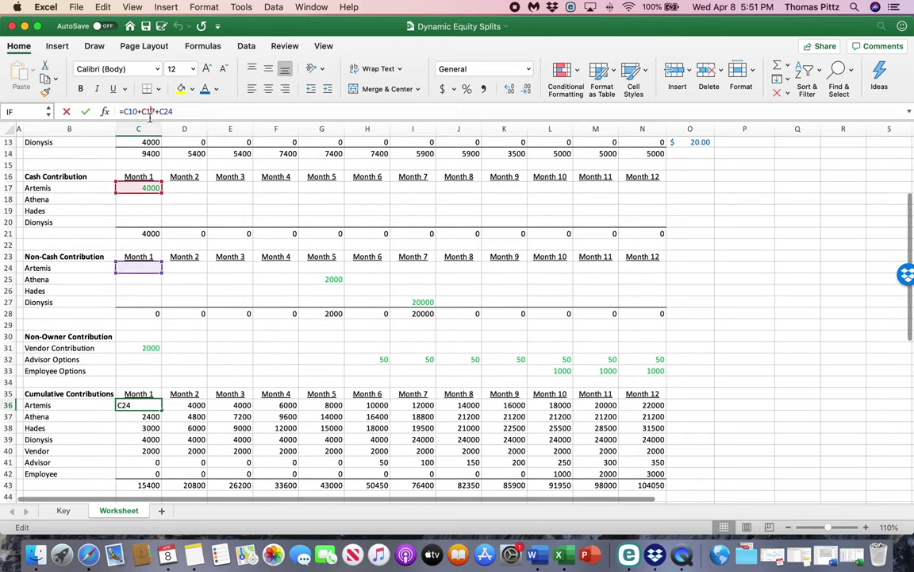
scroll(205, 239, "up", 5)
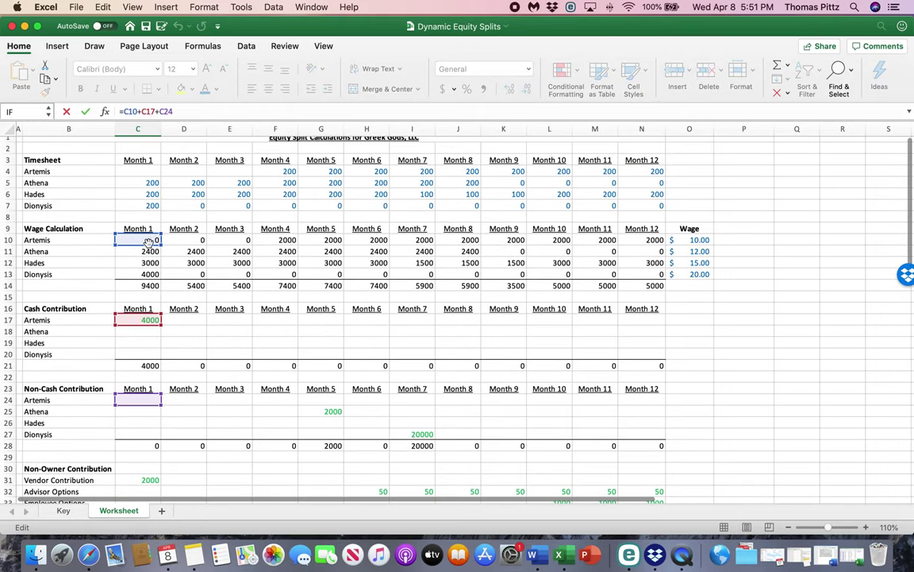
scroll(182, 294, "down", 2)
scroll(181, 273, "down", 5)
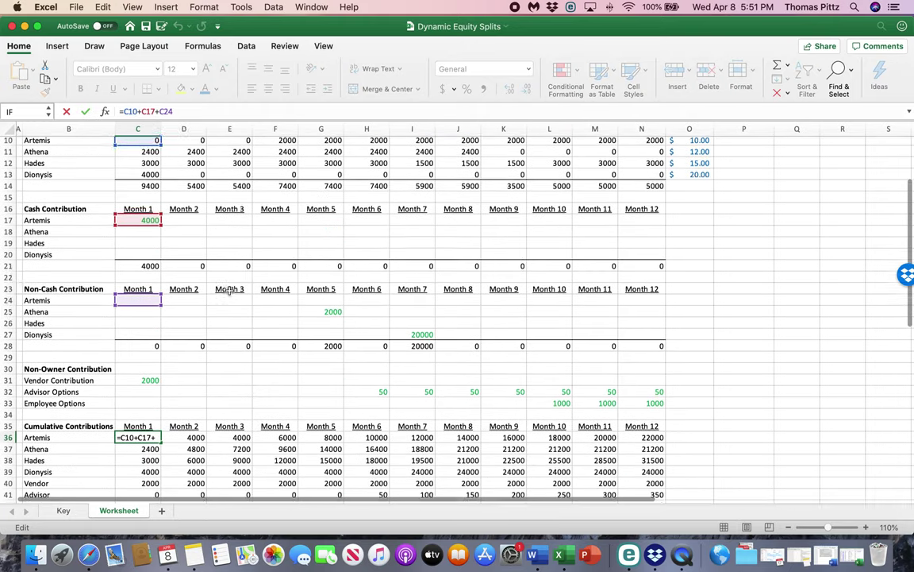
scroll(225, 350, "down", 1)
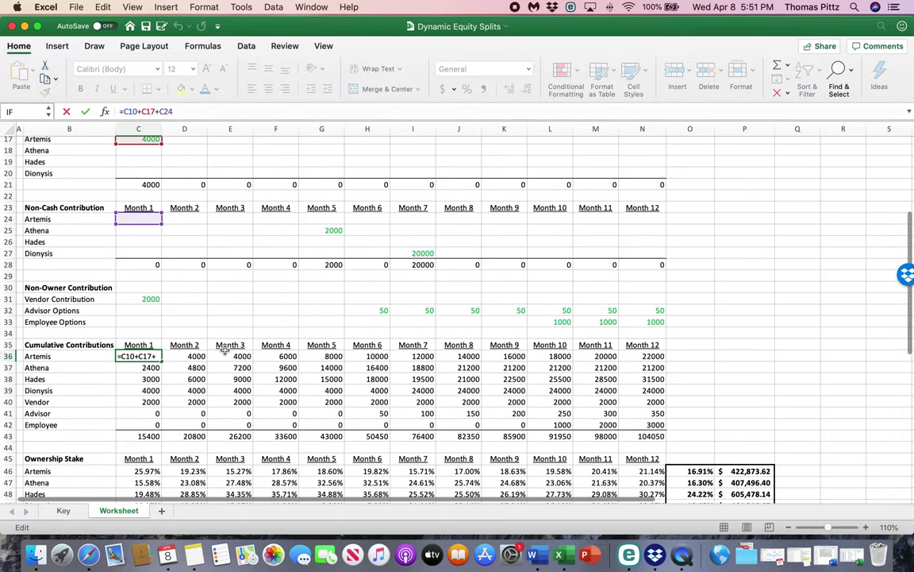
key("Return")
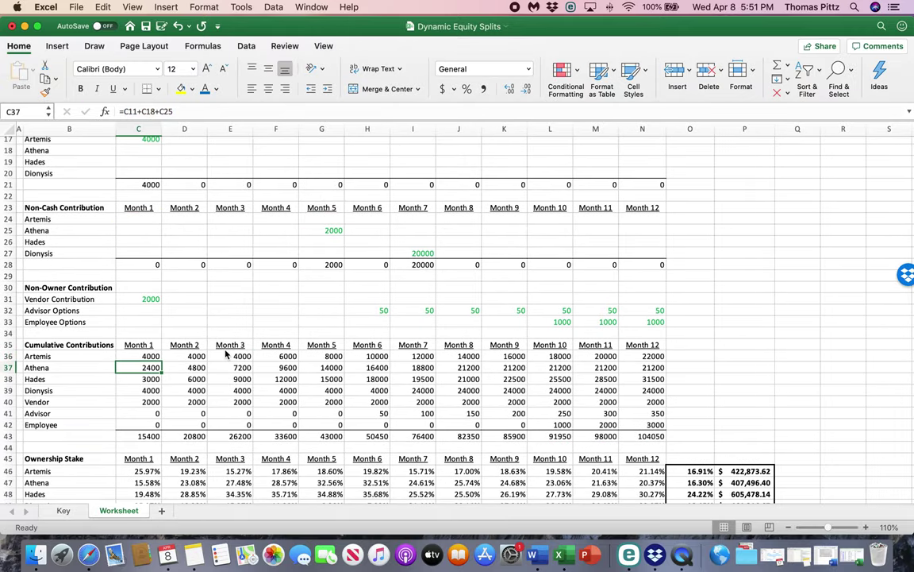
Step: Commit Athena's Month 1 formula =C11+C18+C25 (2400) and check the Month 1 total of 15400
left_click(170, 108)
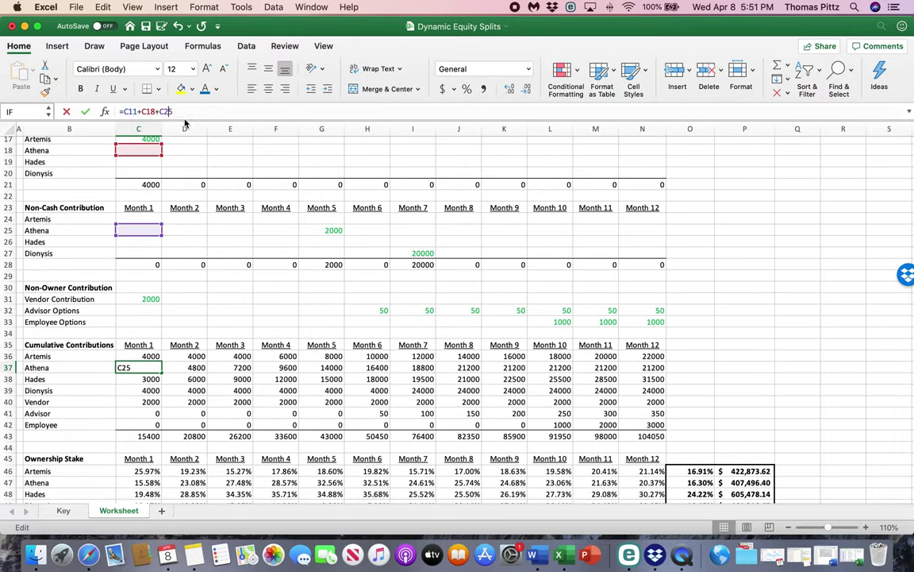
scroll(139, 224, "up", 6)
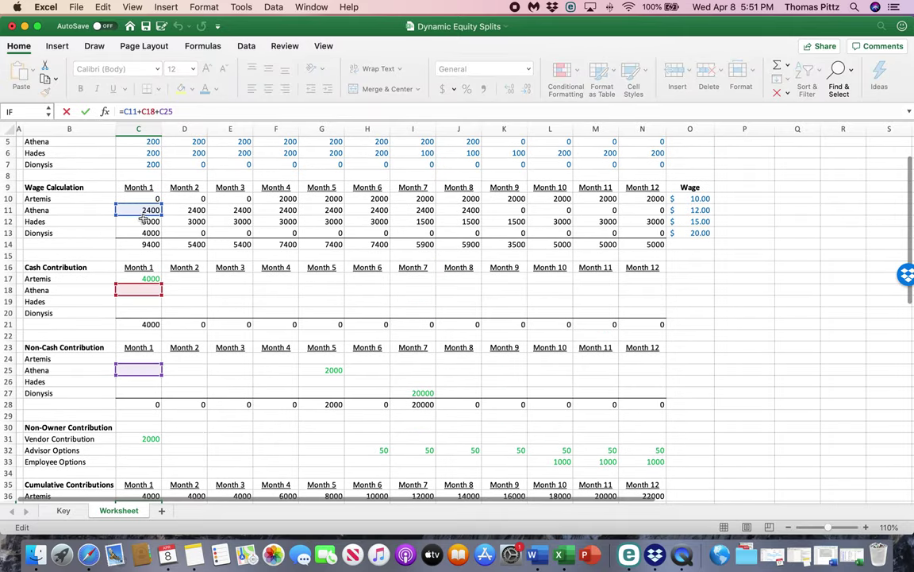
scroll(210, 263, "down", 4)
scroll(198, 285, "down", 4)
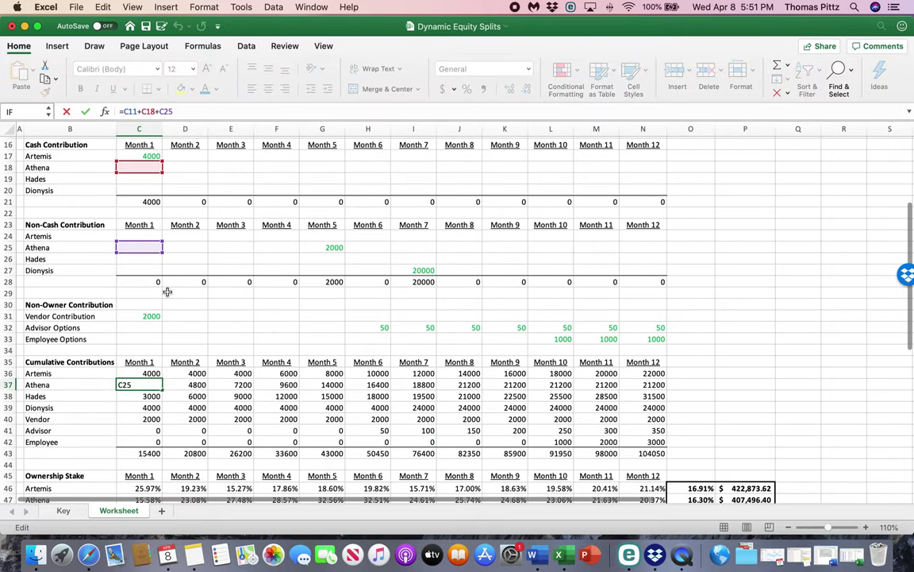
scroll(251, 290, "down", 2)
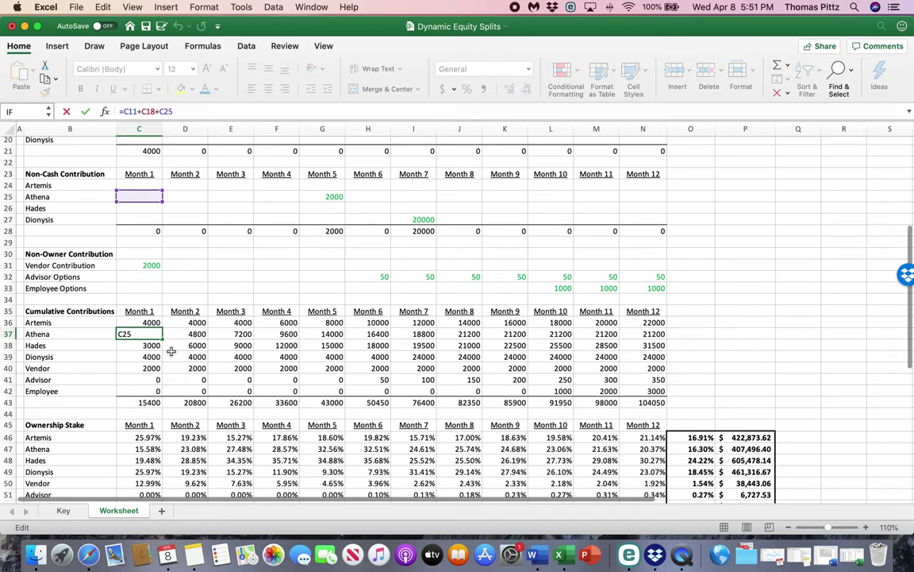
key("Return")
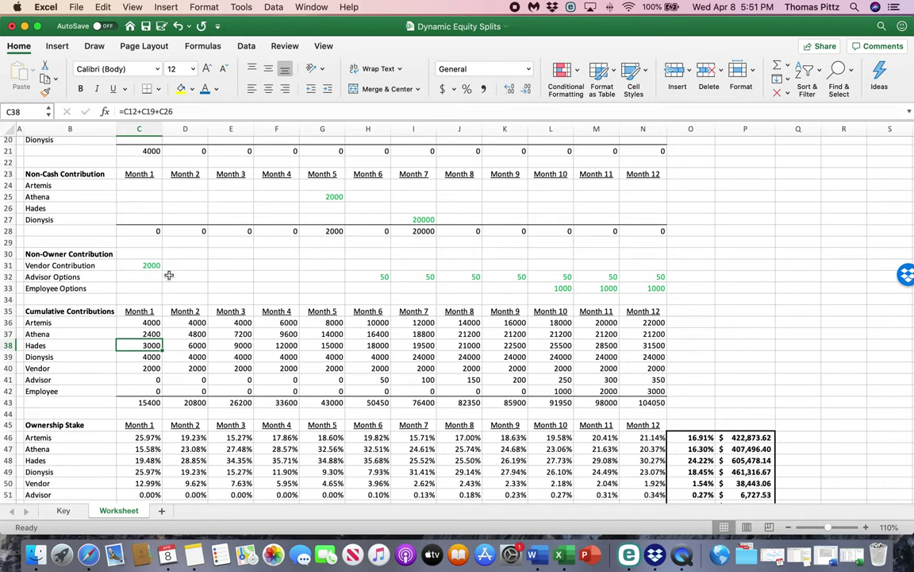
scroll(165, 353, "down", 3)
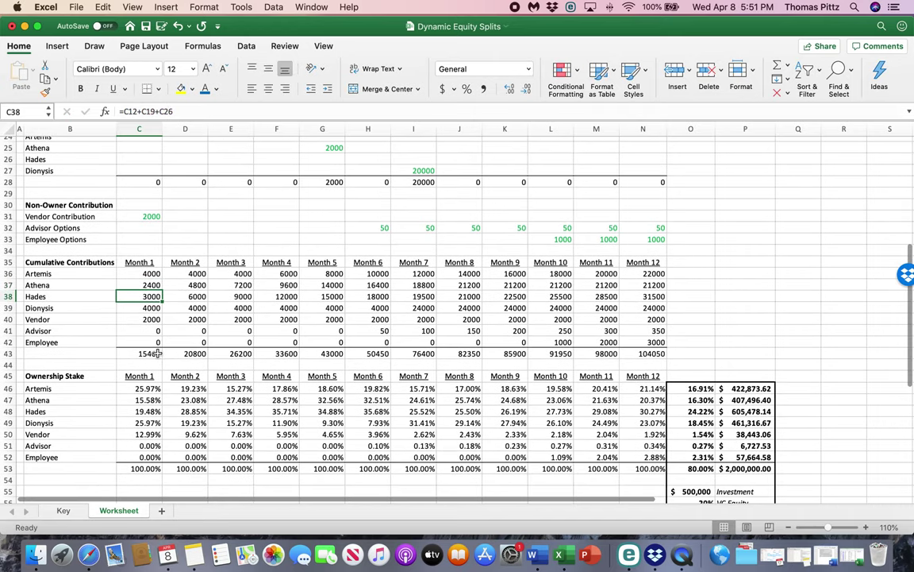
left_click_drag(141, 273, 151, 314)
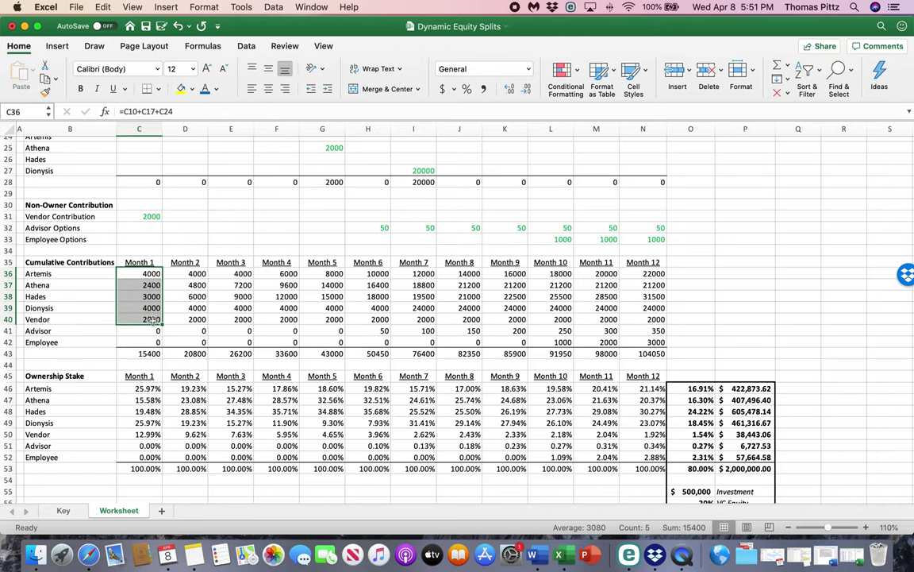
left_click(153, 320)
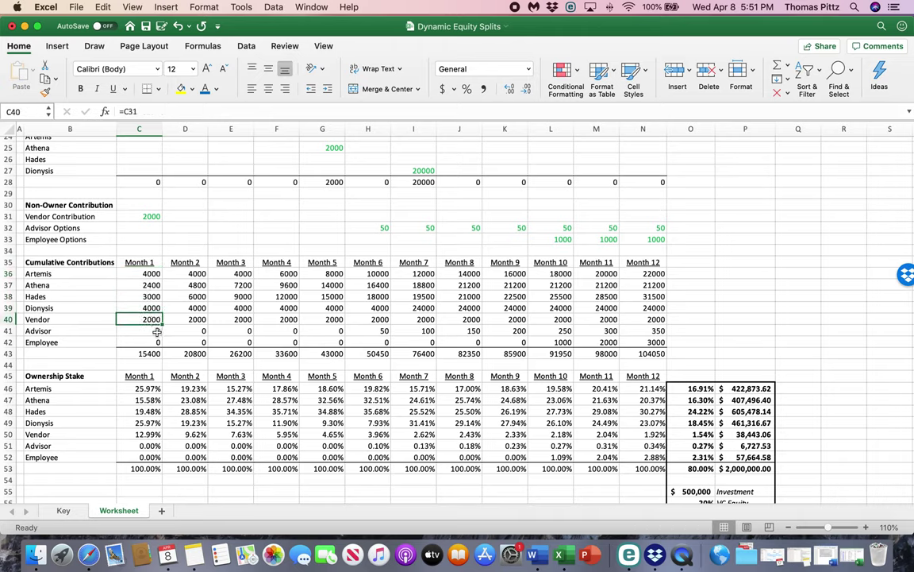
key("Down")
key("Down")
key("Down")
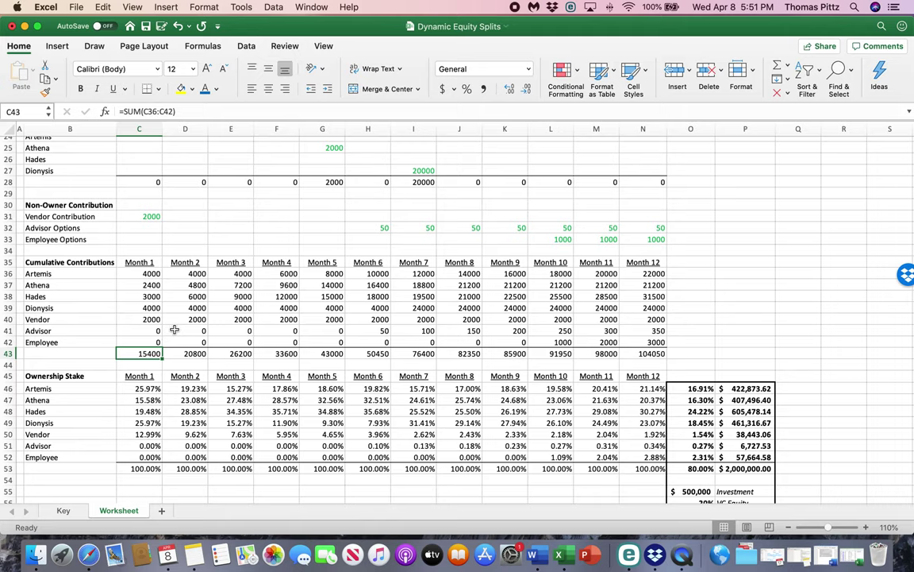
scroll(174, 329, "down", 5)
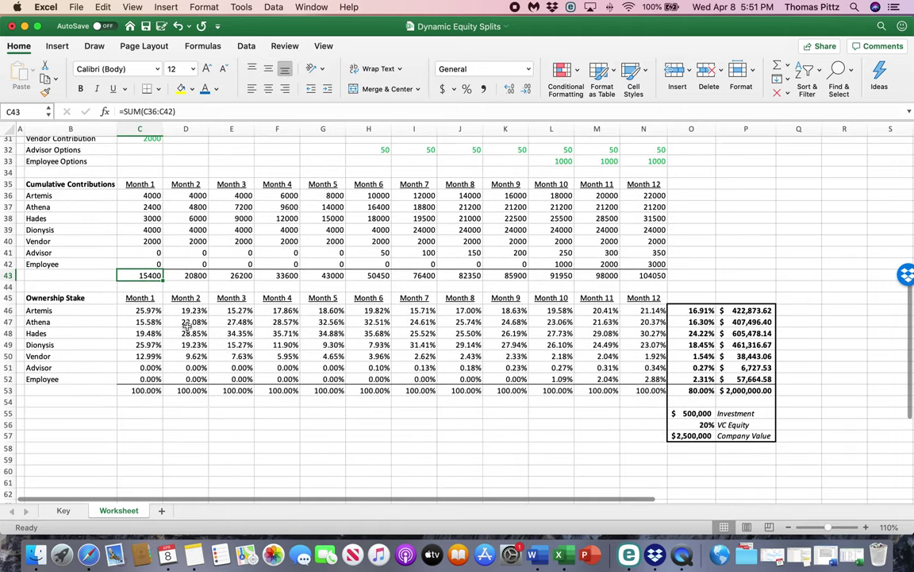
scroll(165, 288, "down", 3)
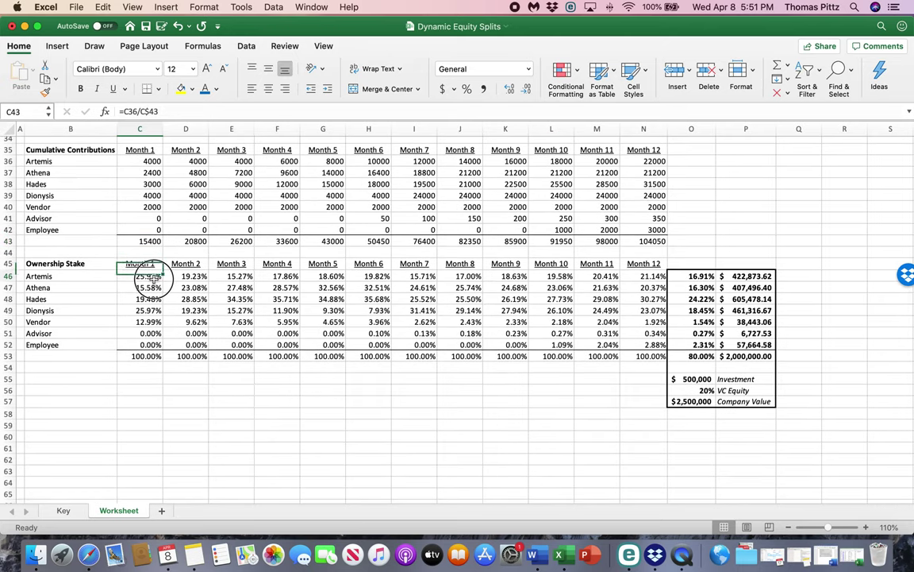
left_click(153, 278)
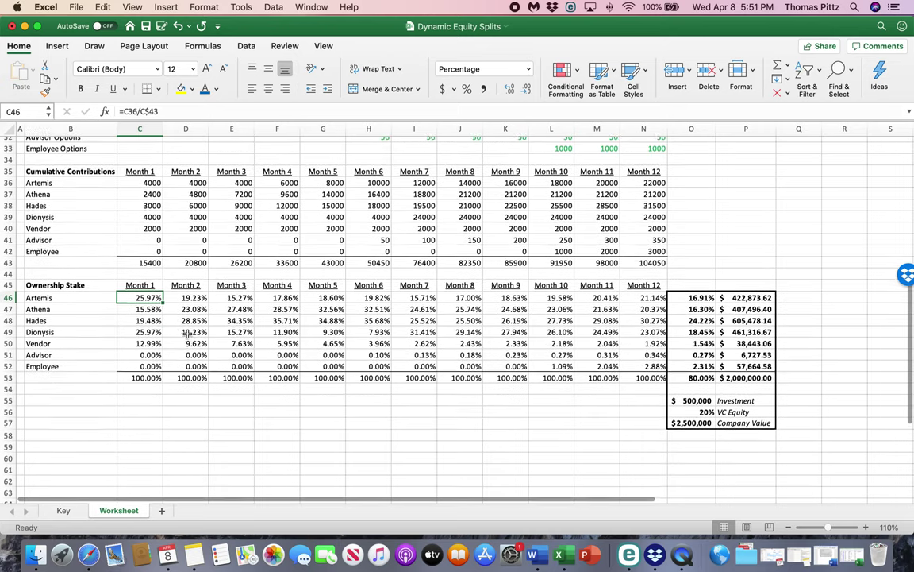
scroll(163, 294, "up", 2)
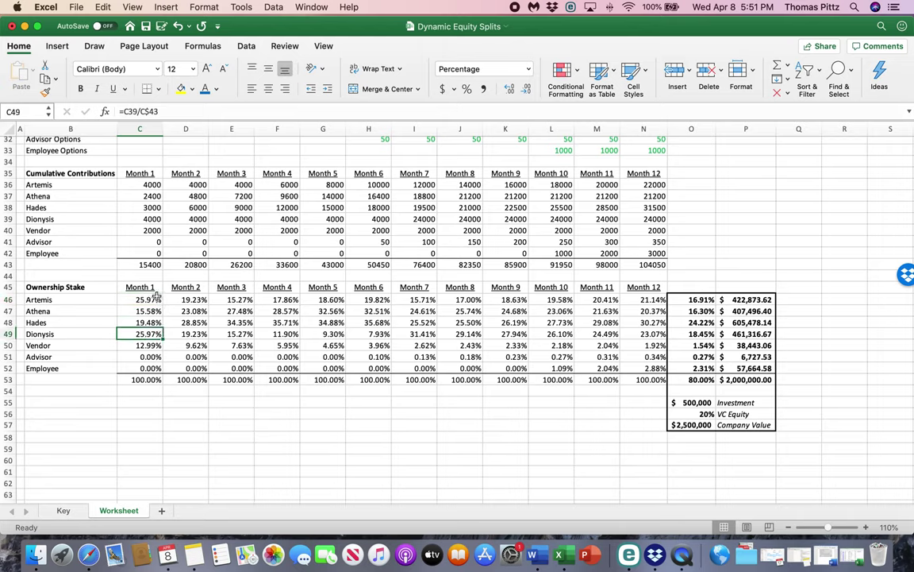
left_click(151, 334)
key("Up")
key("Up")
key("Up")
key("Down")
key("Down")
key("Down")
key("Up")
key("Up")
key("Up")
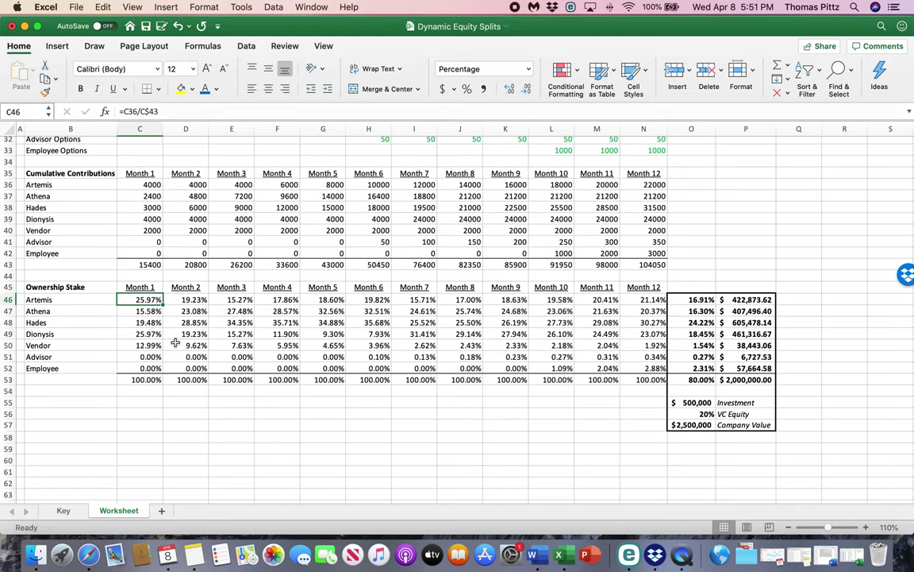
key("Down")
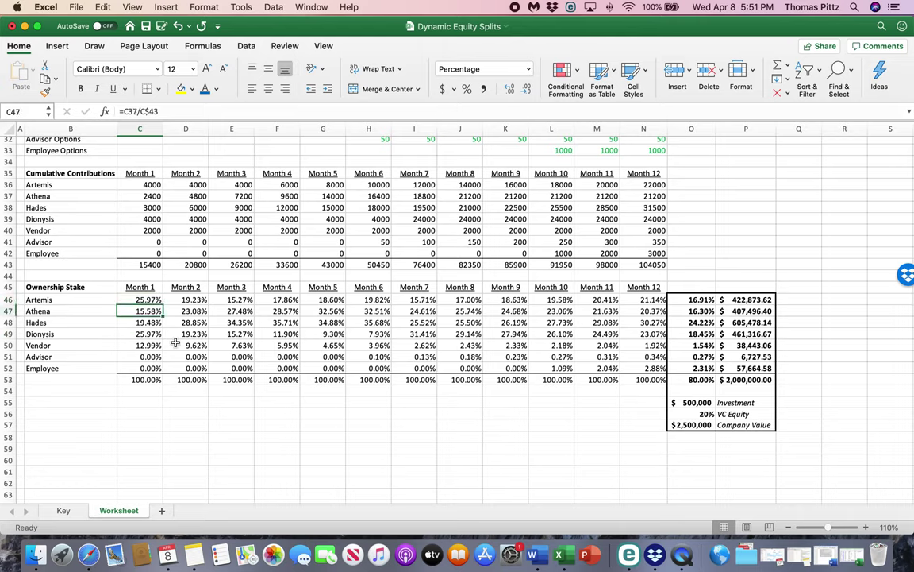
key("Down")
key("Down")
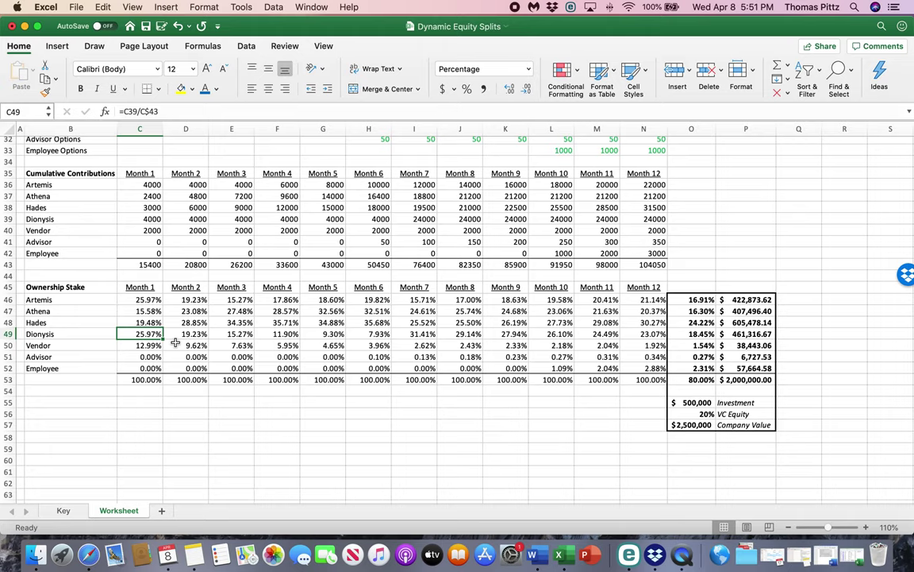
key("Down")
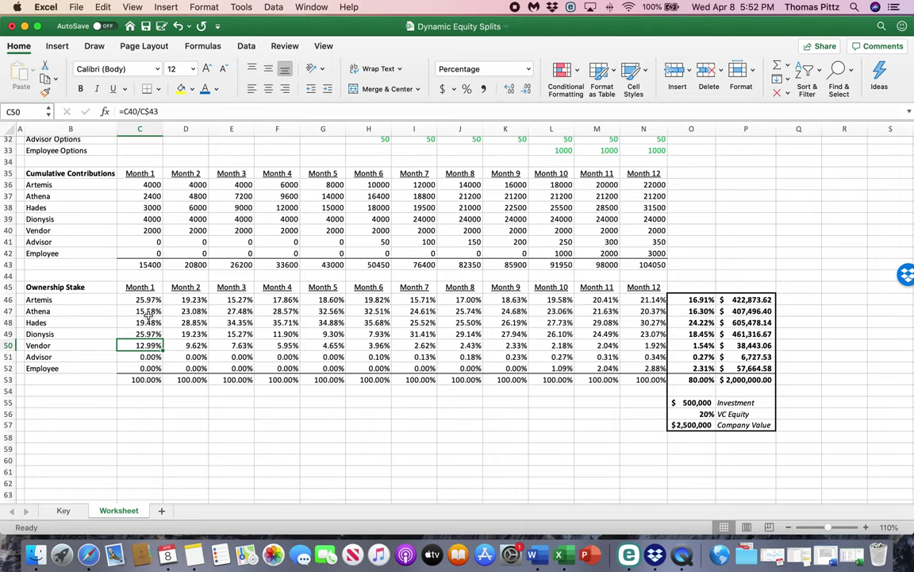
scroll(151, 316, "up", 10)
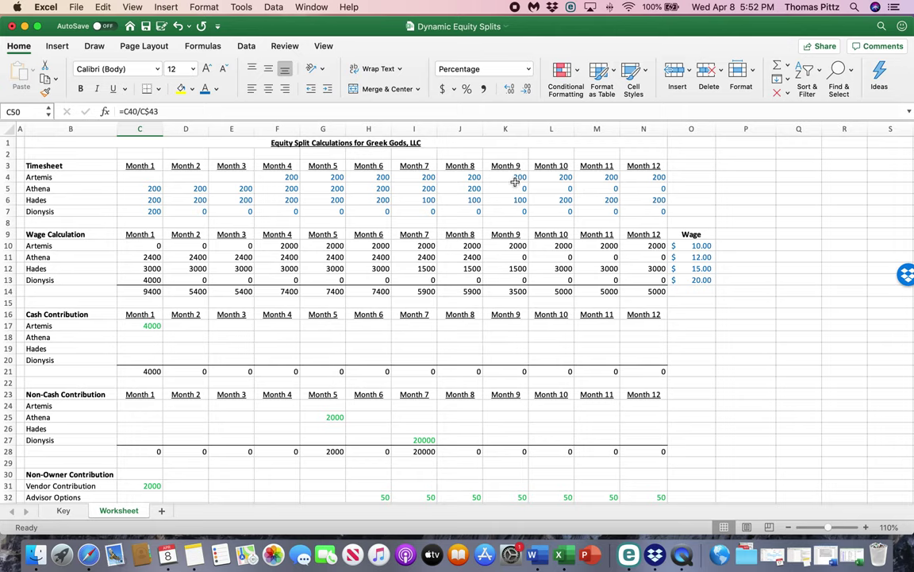
scroll(322, 227, "down", 4)
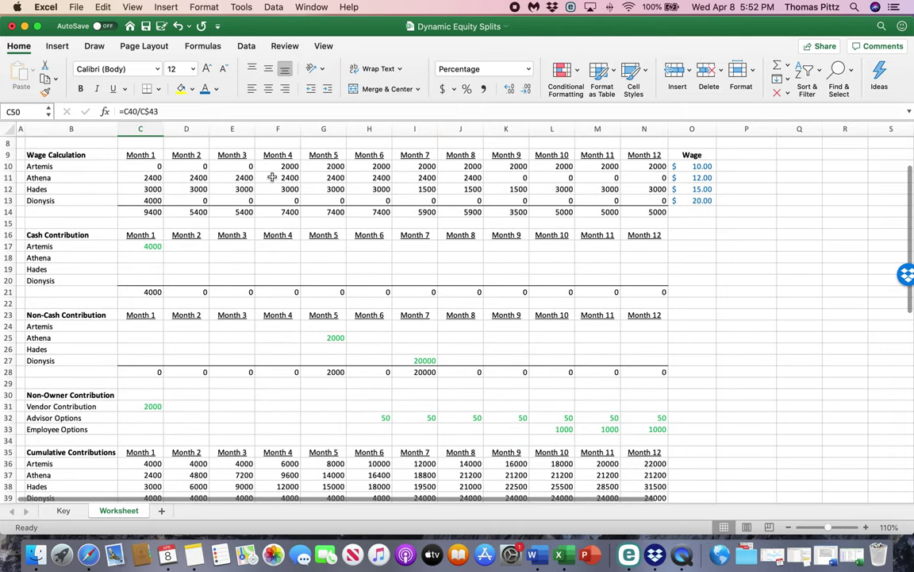
scroll(275, 277, "down", 2)
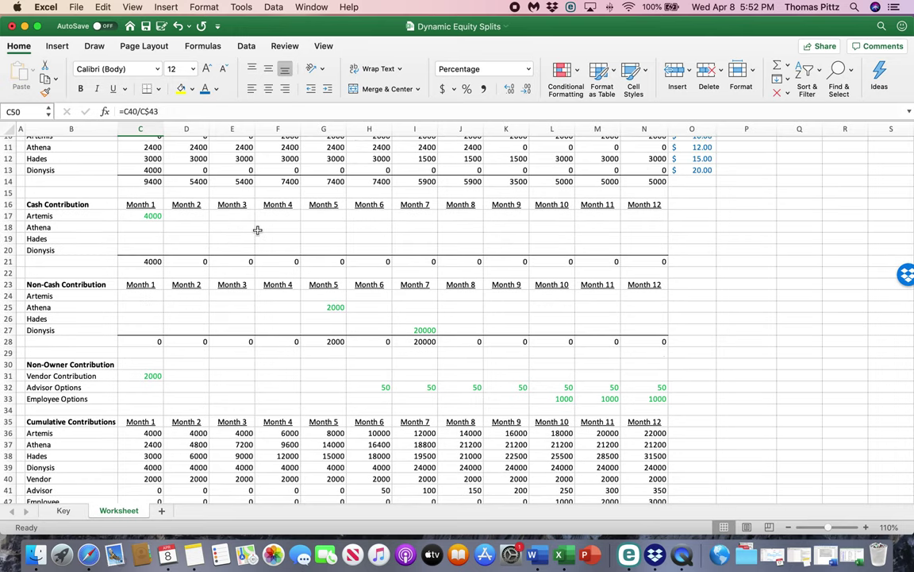
scroll(257, 230, "down", 3)
left_click(326, 240)
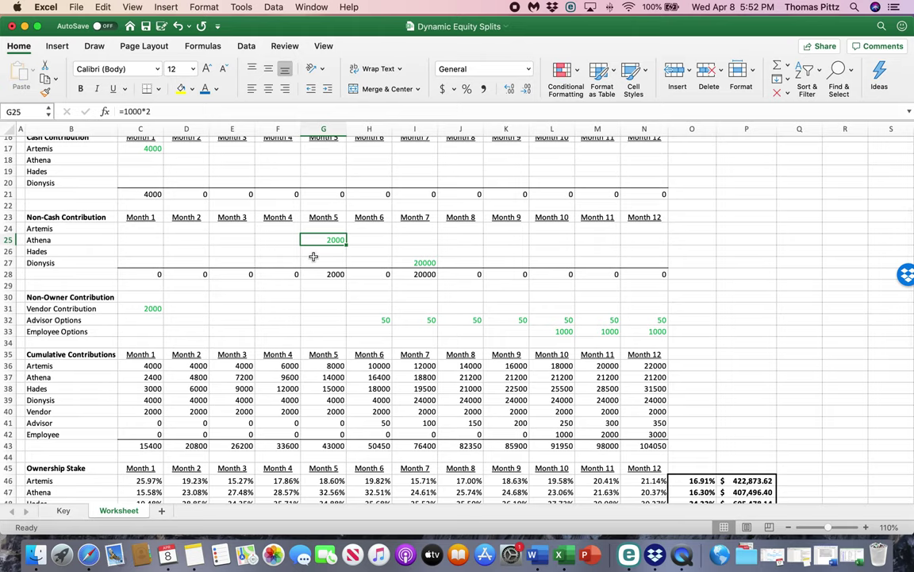
left_click(405, 263)
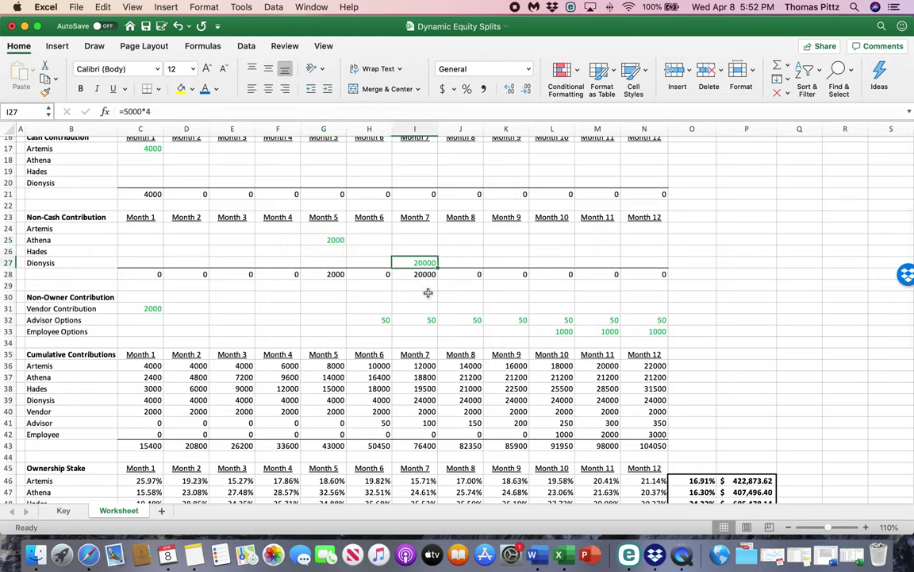
scroll(421, 288, "down", 4)
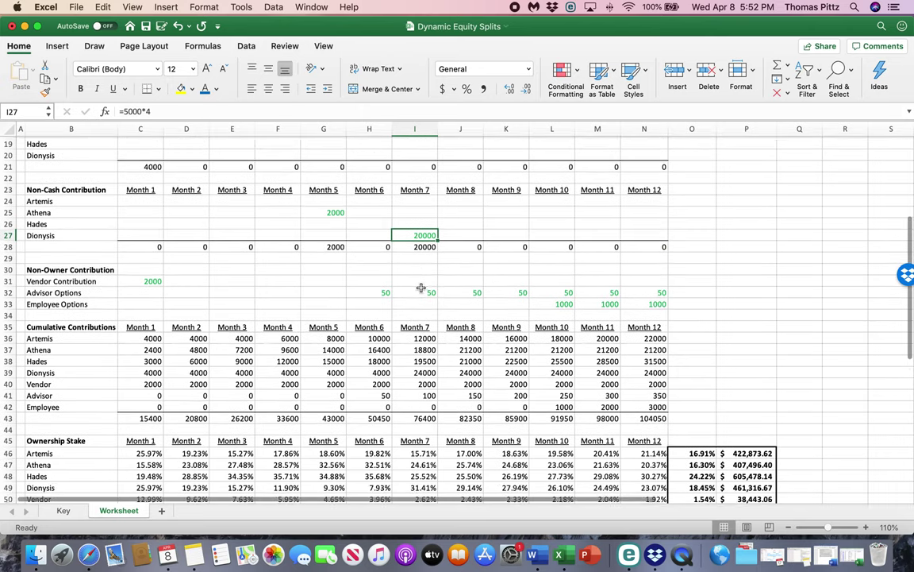
left_click(138, 208)
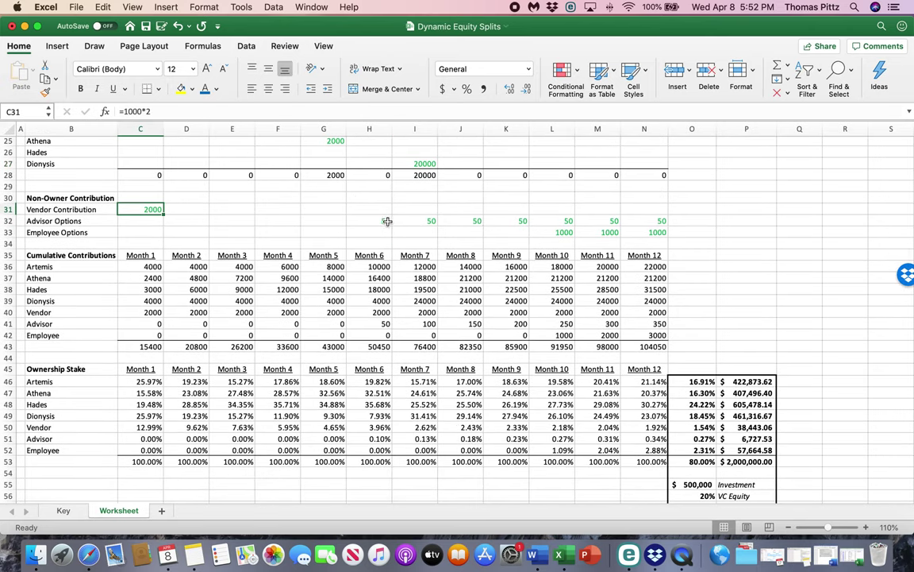
left_click_drag(388, 220, 640, 220)
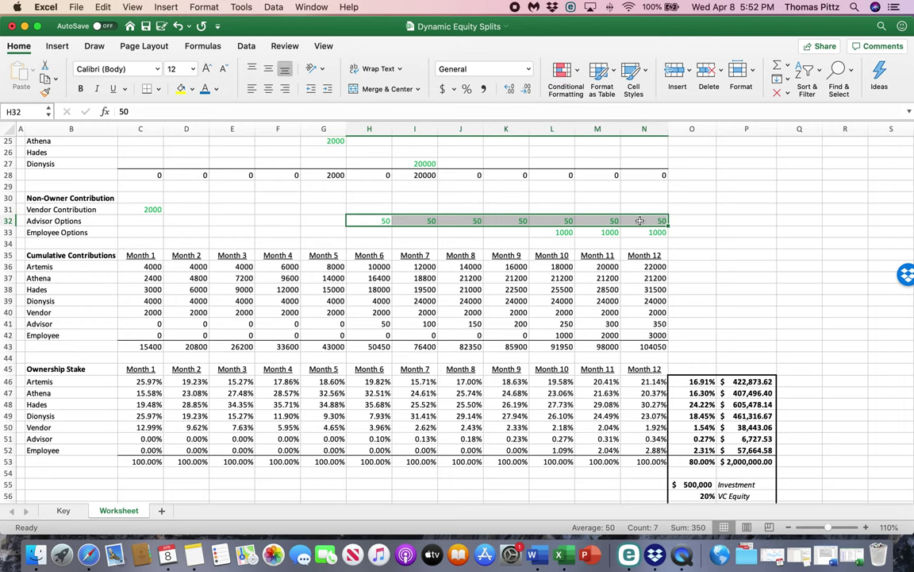
scroll(497, 225, "up", 1)
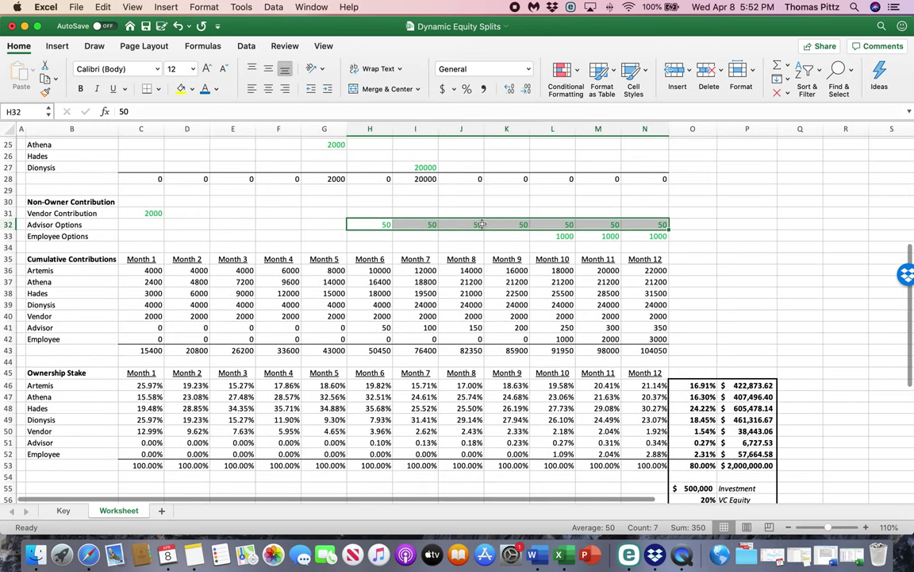
left_click_drag(559, 236, 633, 237)
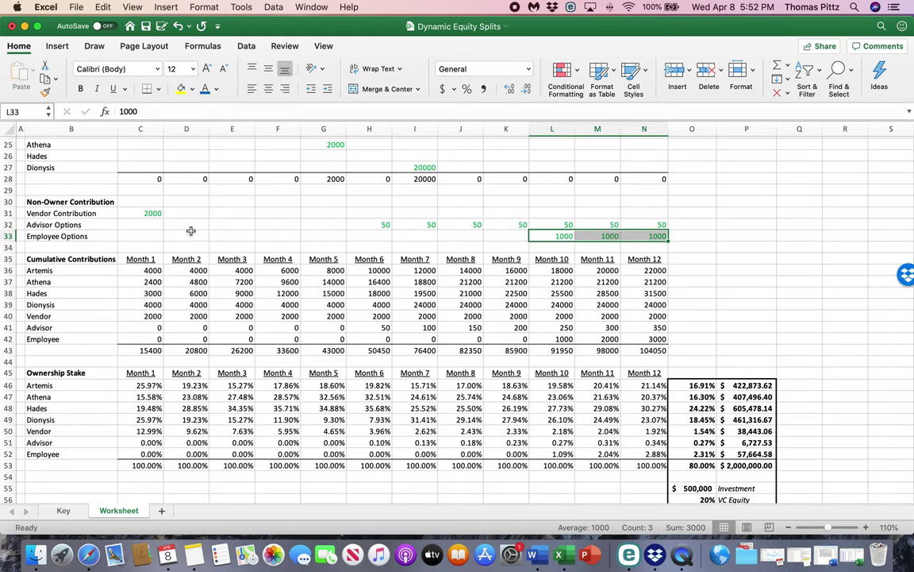
left_click(190, 282)
left_click(278, 291)
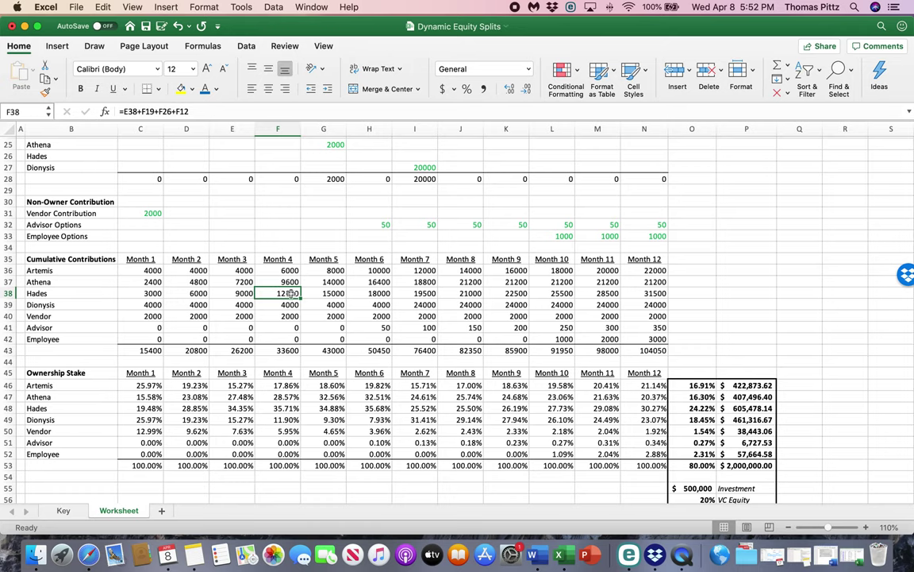
scroll(159, 310, "down", 3)
left_click(153, 309)
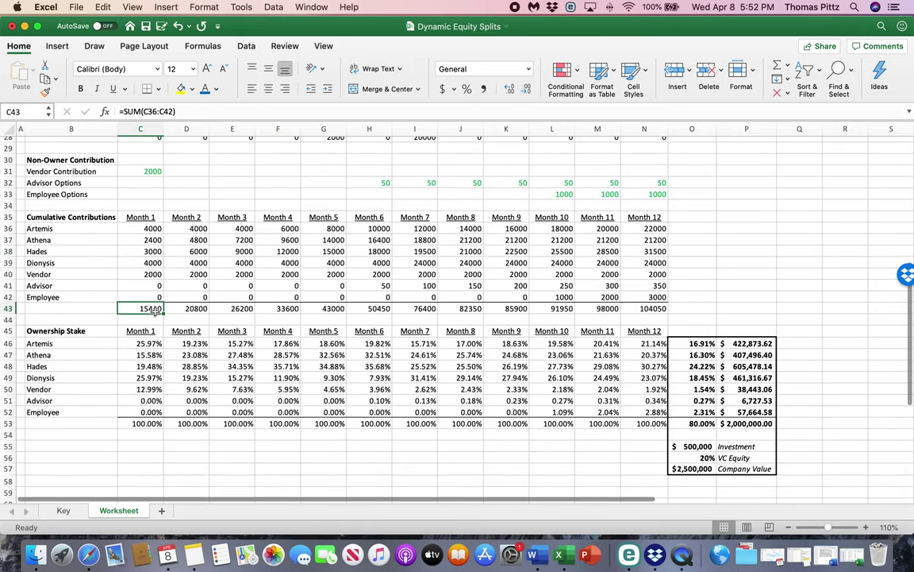
left_click(196, 309)
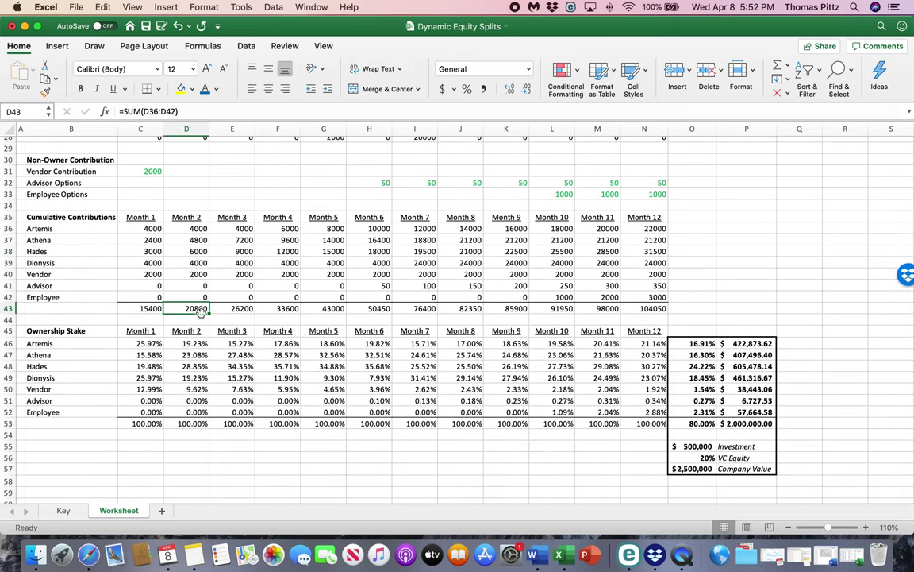
scroll(154, 341, "down", 1)
left_click(151, 342)
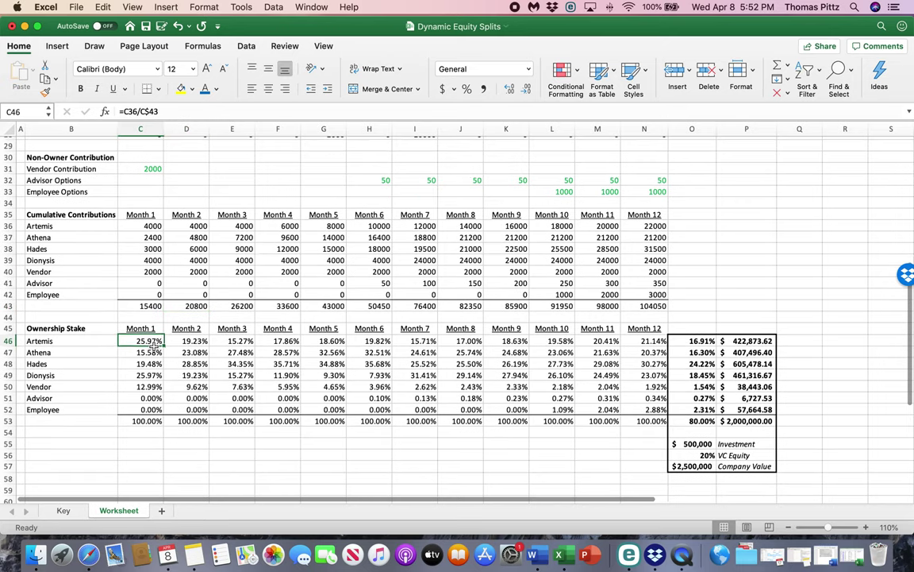
left_click(188, 342)
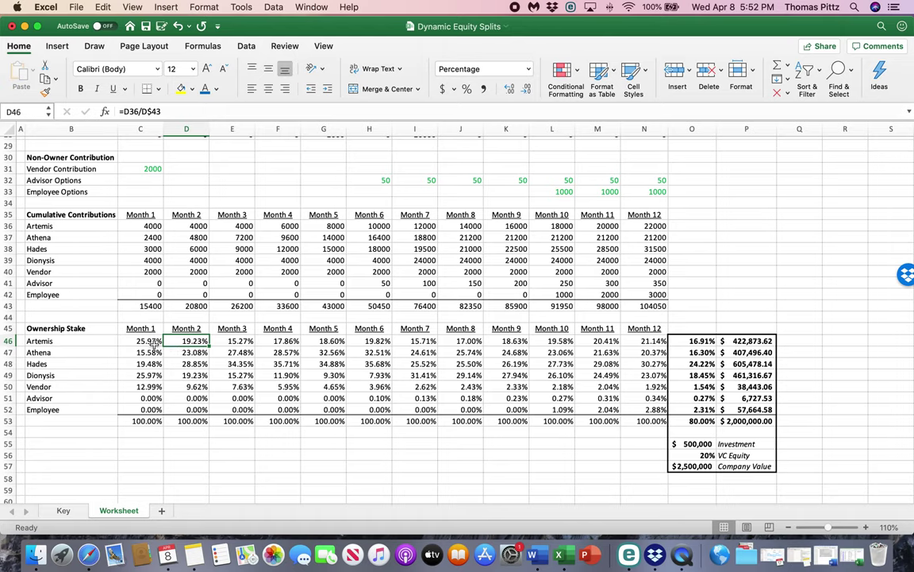
left_click(146, 342)
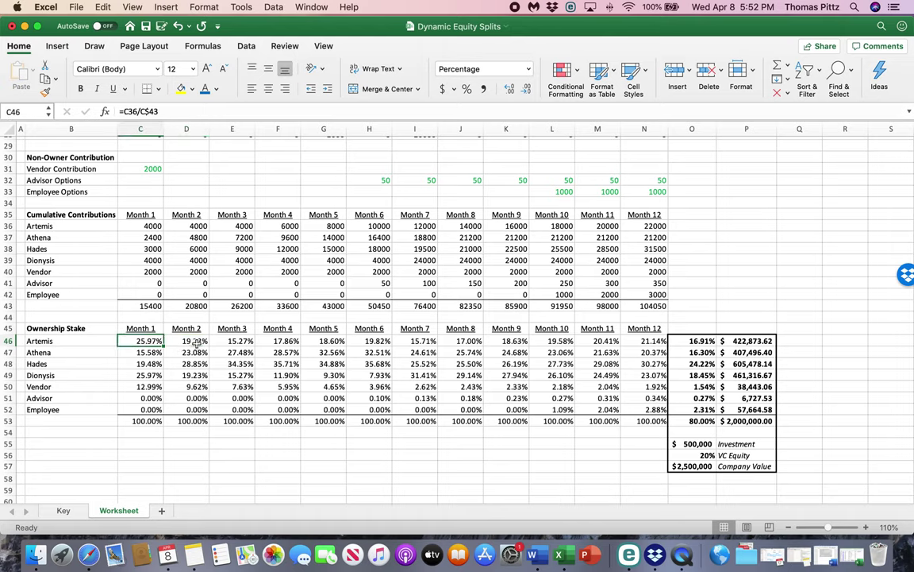
key("Right")
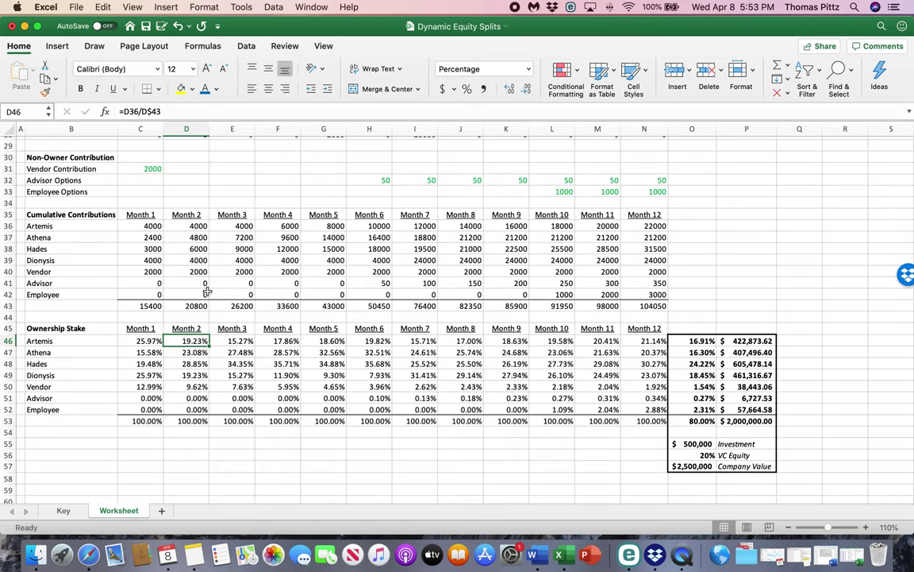
left_click(187, 249)
scroll(253, 261, "up", 3)
scroll(253, 261, "up", 6)
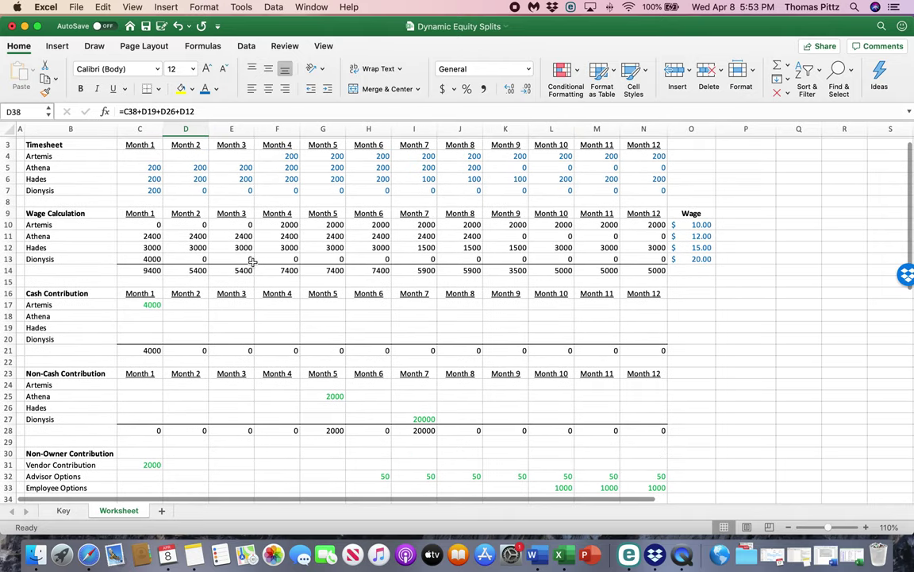
scroll(252, 261, "up", 1)
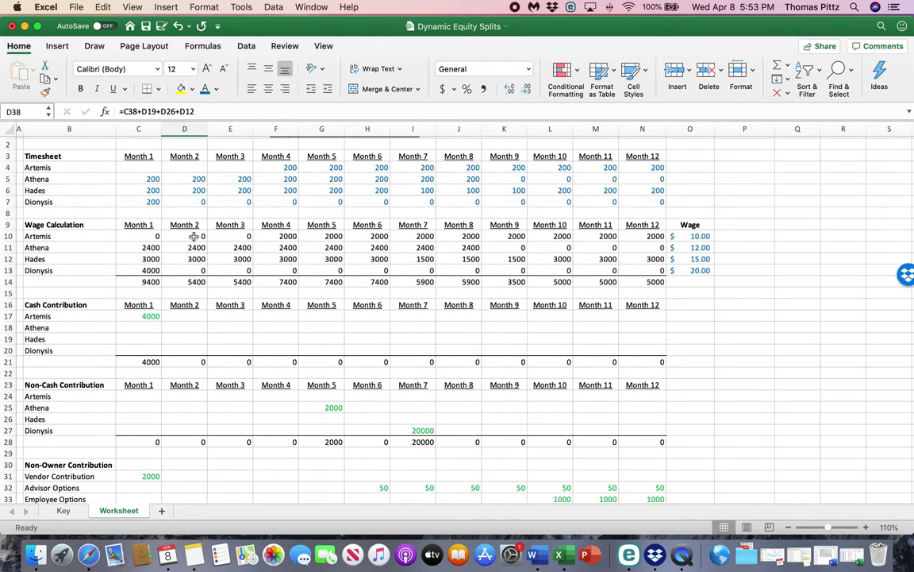
scroll(234, 337, "down", 3)
scroll(234, 336, "down", 8)
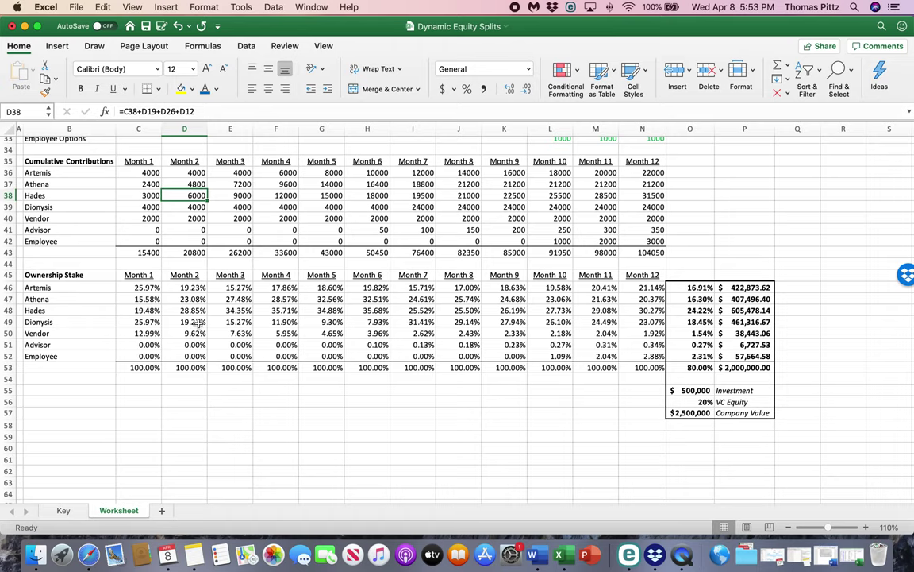
left_click(198, 322)
key("Up")
key("Up")
key("Up")
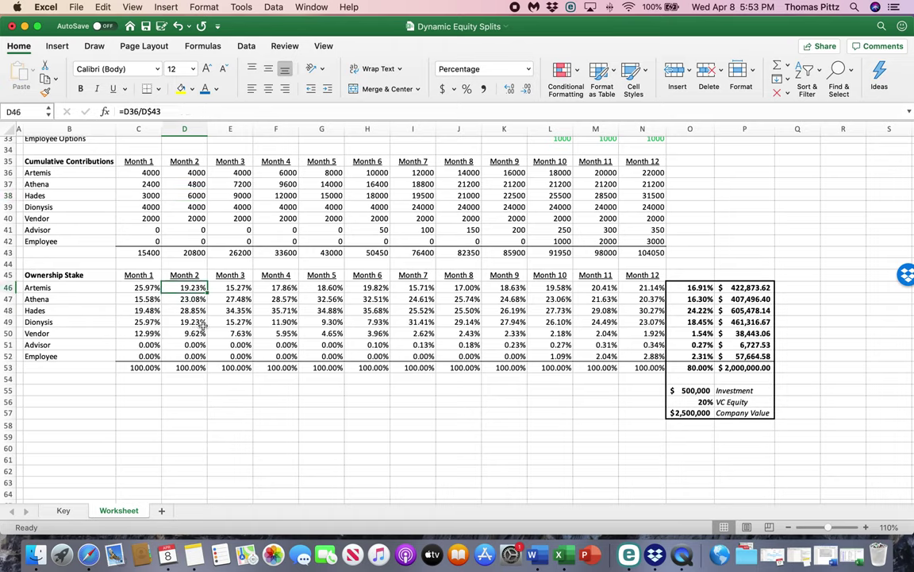
left_click(127, 333)
left_click(185, 333)
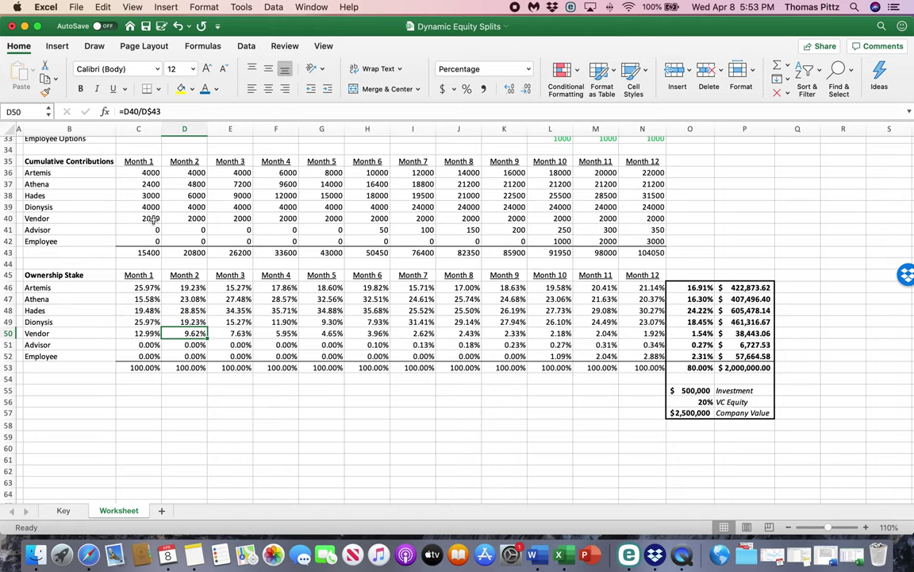
scroll(151, 219, "up", 5)
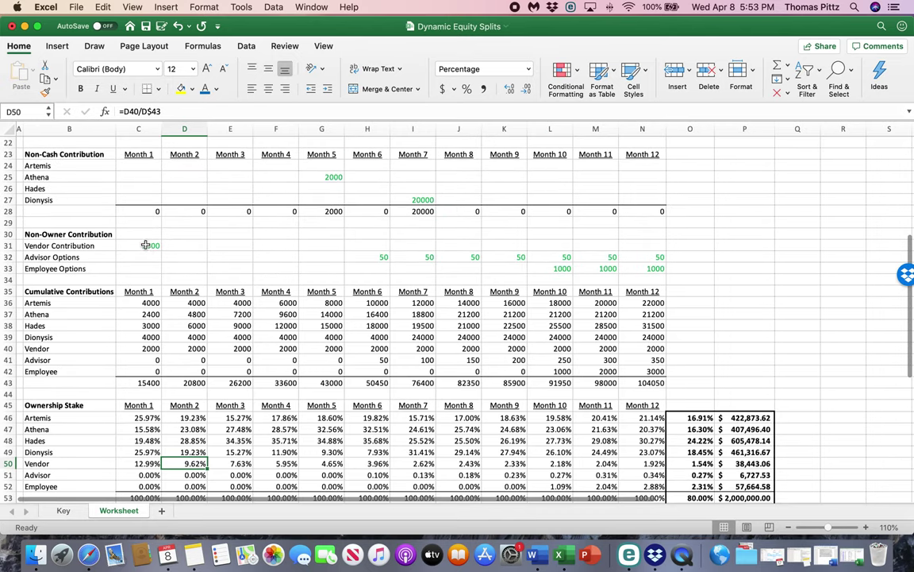
left_click(151, 246)
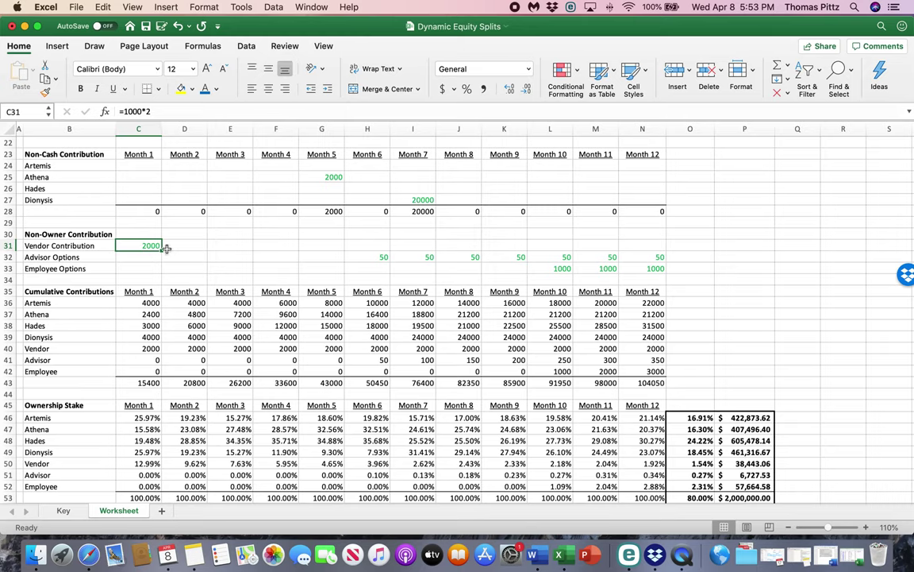
scroll(166, 276, "down", 3)
scroll(166, 275, "down", 1)
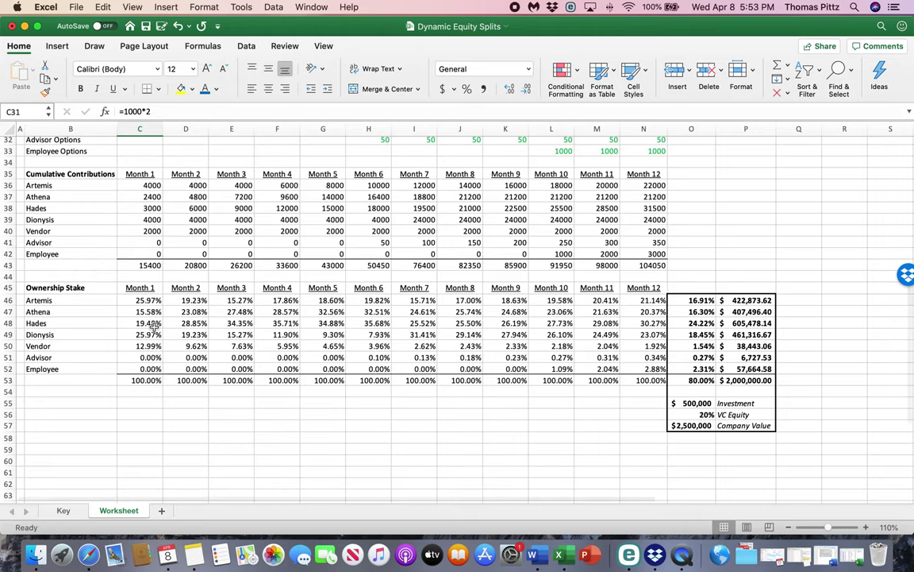
left_click(148, 346)
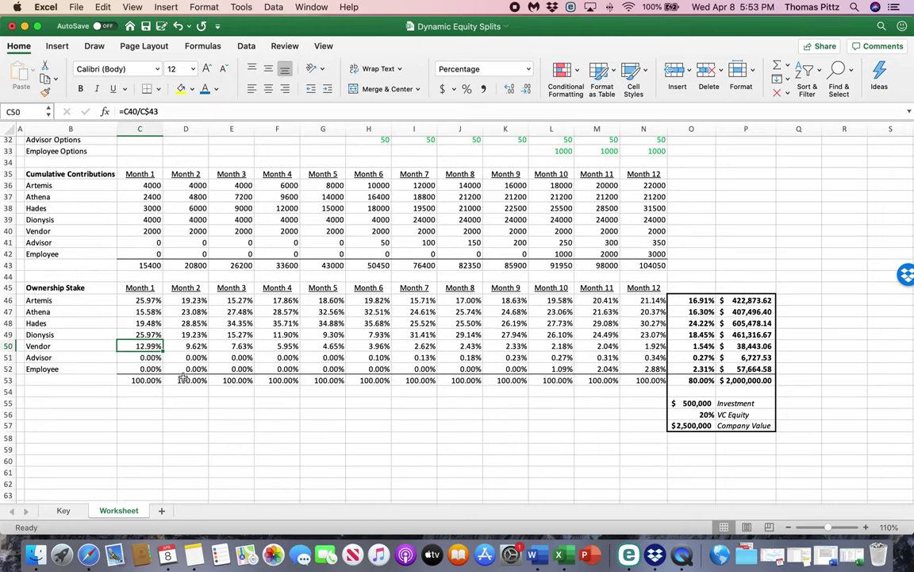
scroll(163, 301, "up", 3)
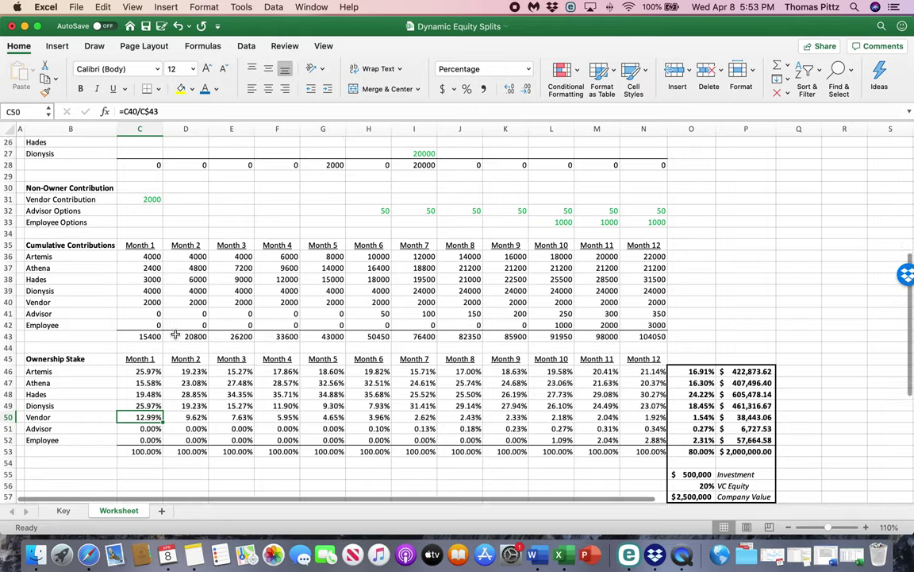
left_click_drag(212, 204, 650, 202)
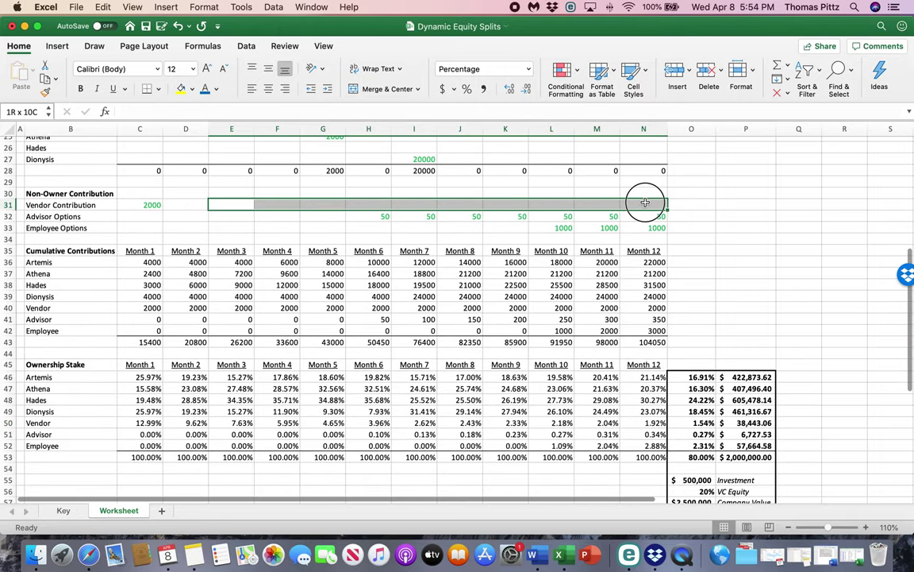
scroll(262, 302, "down", 3)
scroll(253, 310, "down", 2)
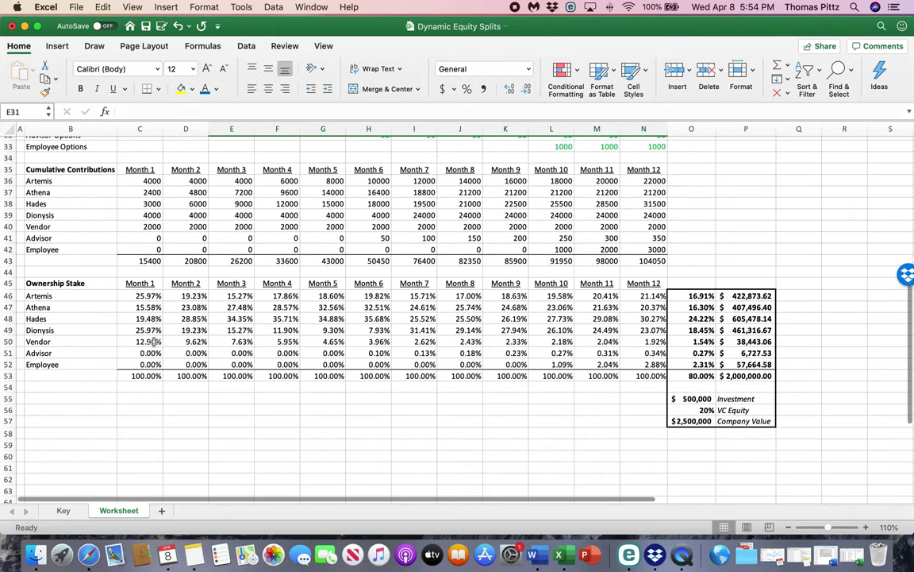
left_click(149, 341)
key("Right")
key("Right")
key("Right")
key("Right")
key("Right")
key("Right")
key("Right")
key("Right")
key("Right")
key("Right")
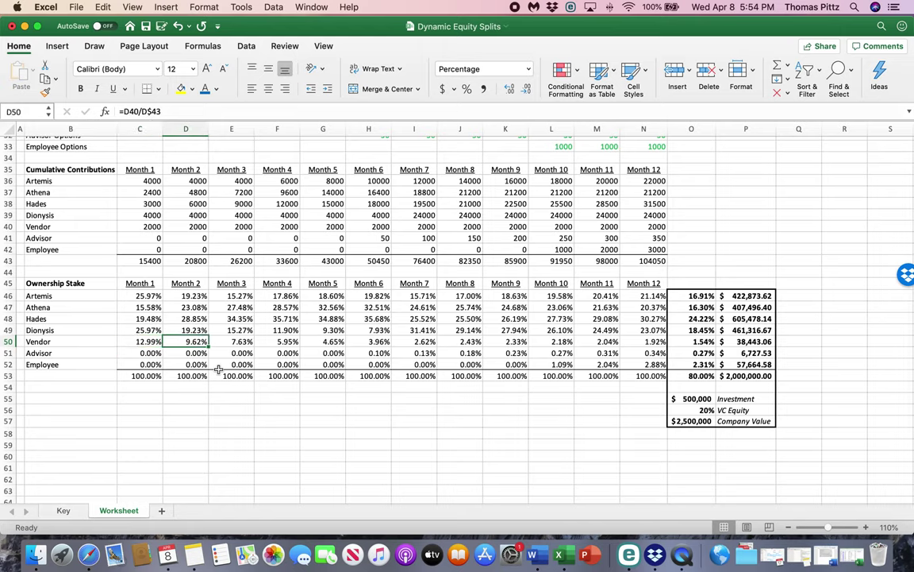
key("Right")
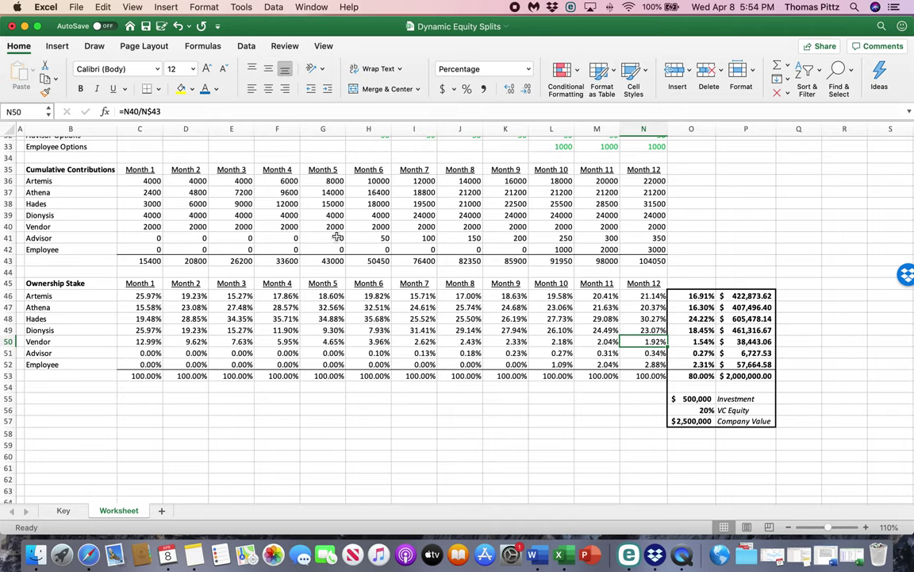
Step: Check Artemis's month-1 cash contribution, then inspect her Month 12 ownership stake of 21.14% (=N36/N$43)
scroll(284, 241, "up", 1)
scroll(284, 240, "up", 6)
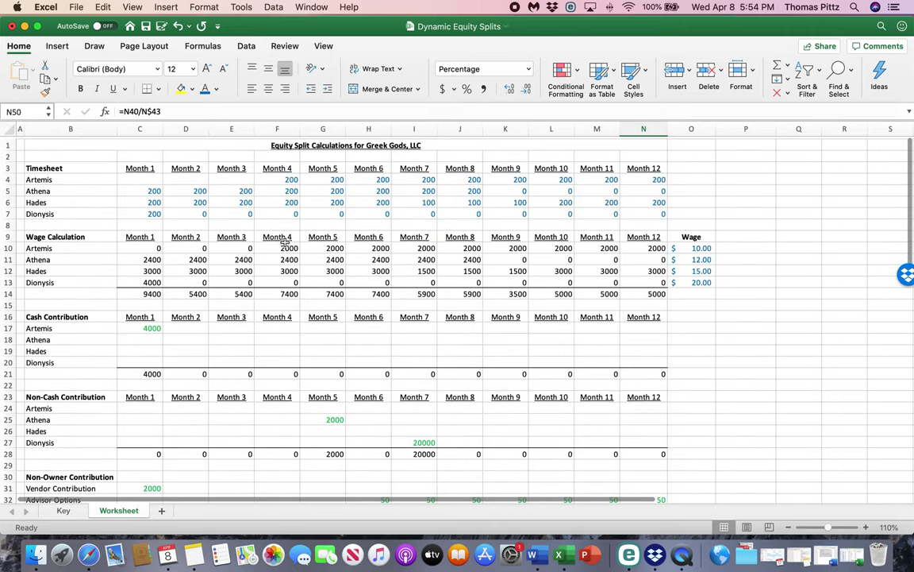
scroll(494, 220, "down", 2)
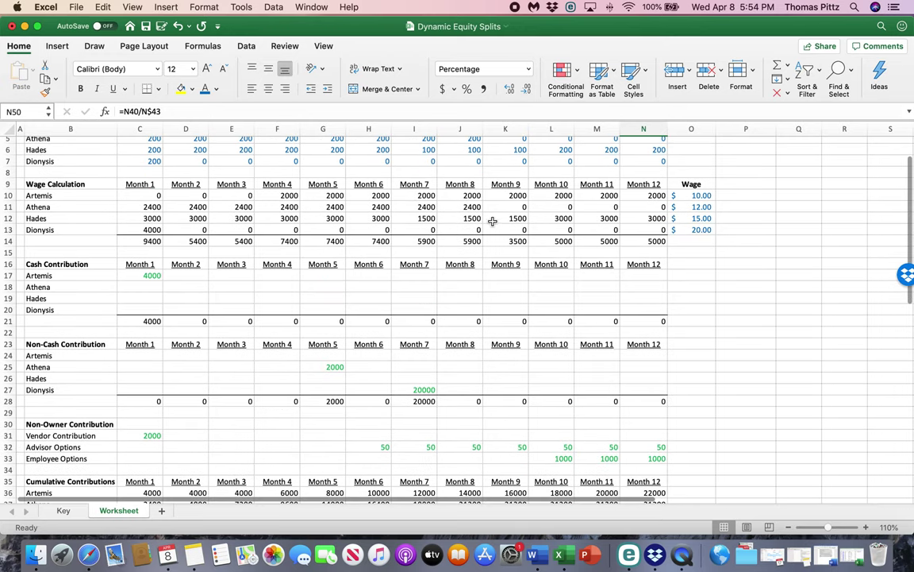
left_click(143, 276)
scroll(301, 286, "down", 2)
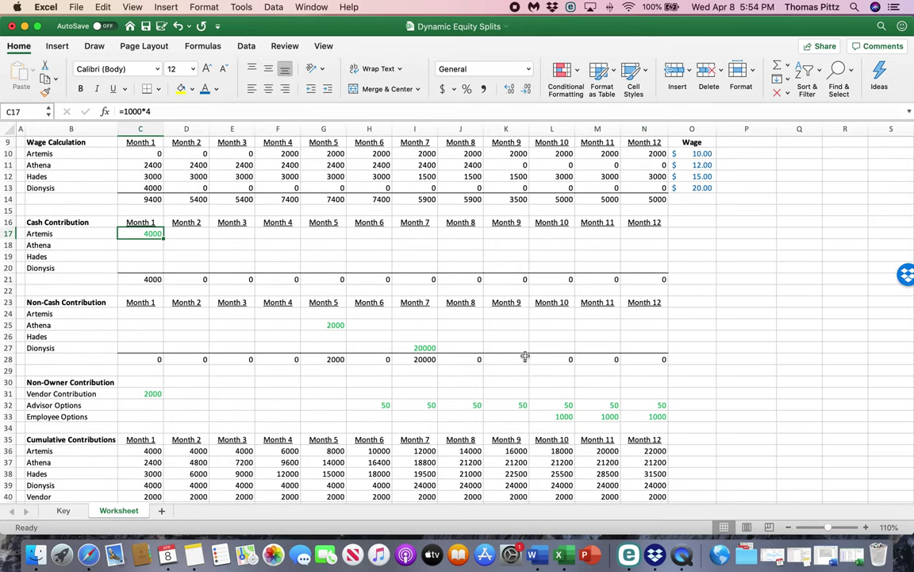
scroll(508, 396, "down", 7)
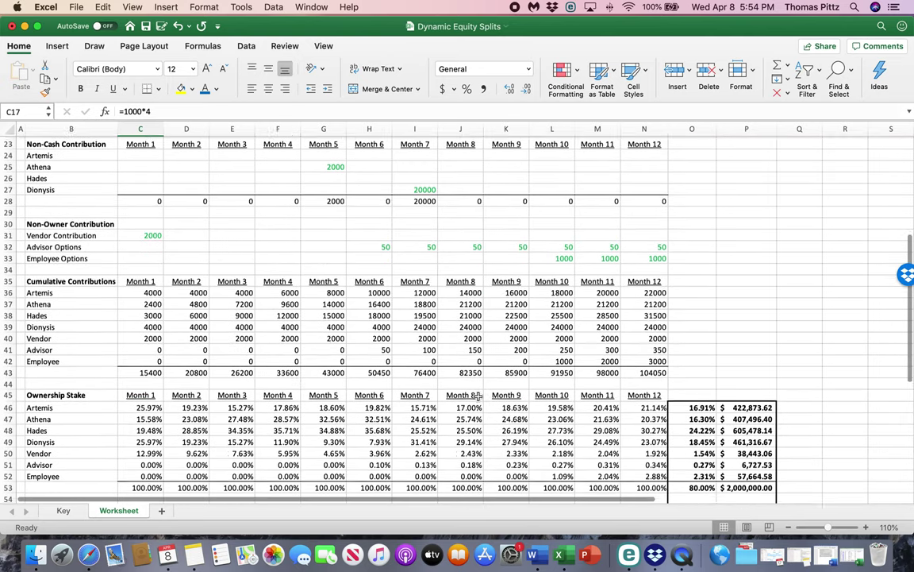
scroll(477, 394, "down", 5)
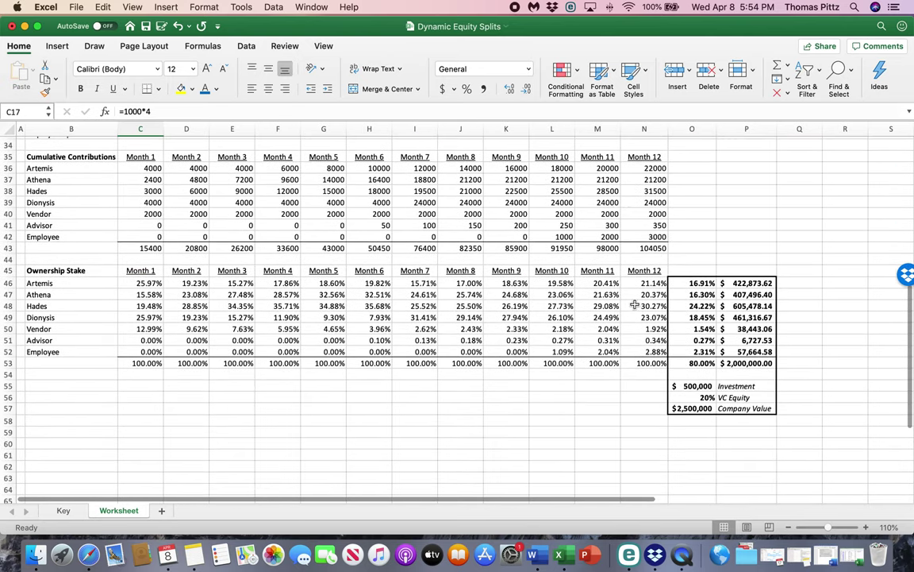
left_click(650, 283)
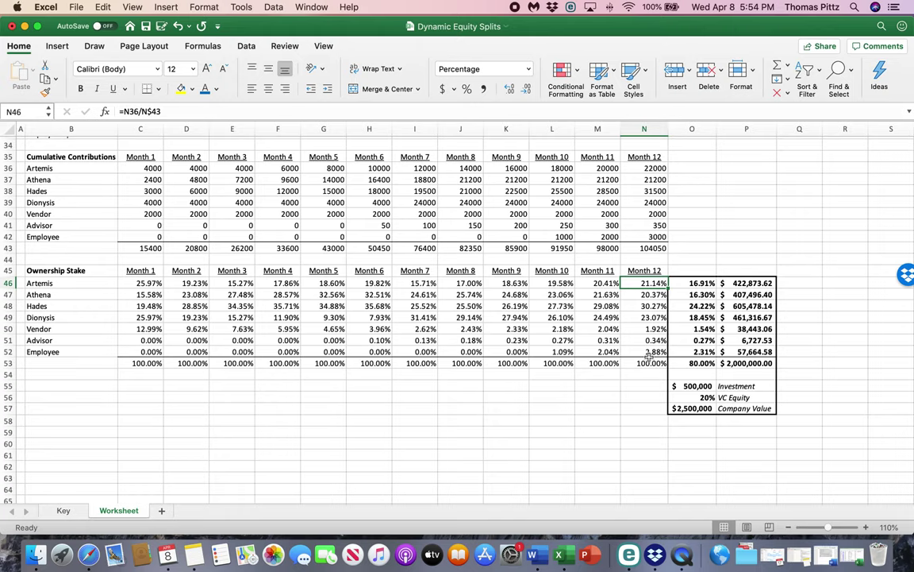
left_click(695, 386)
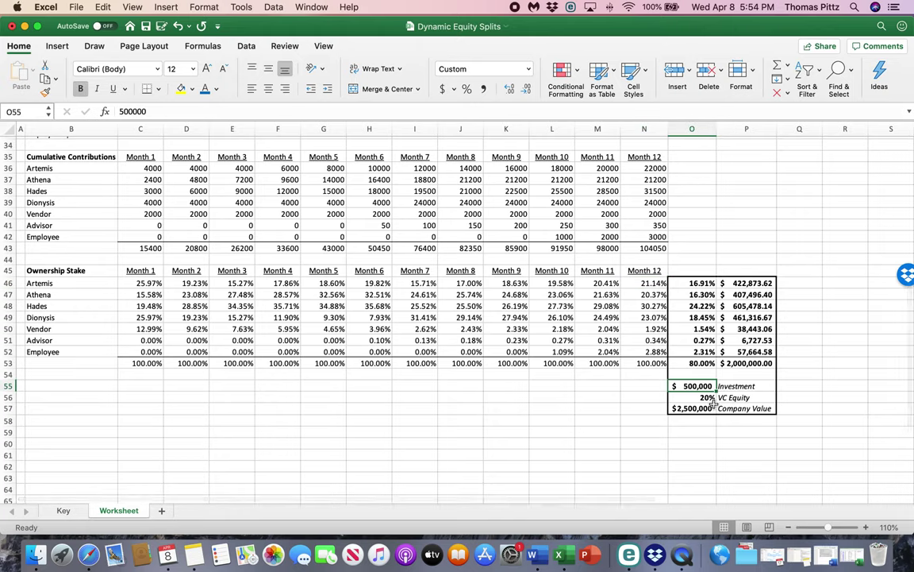
left_click(714, 402)
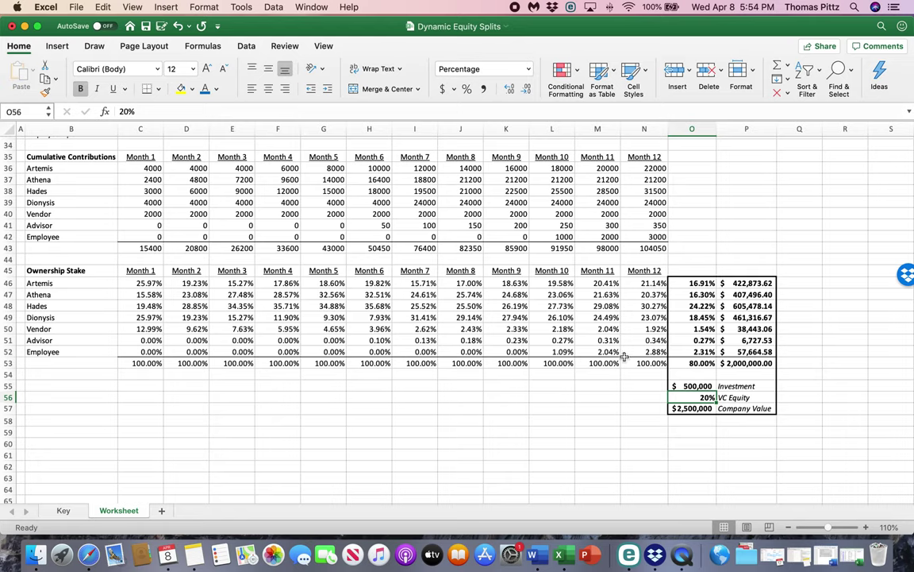
left_click(650, 284)
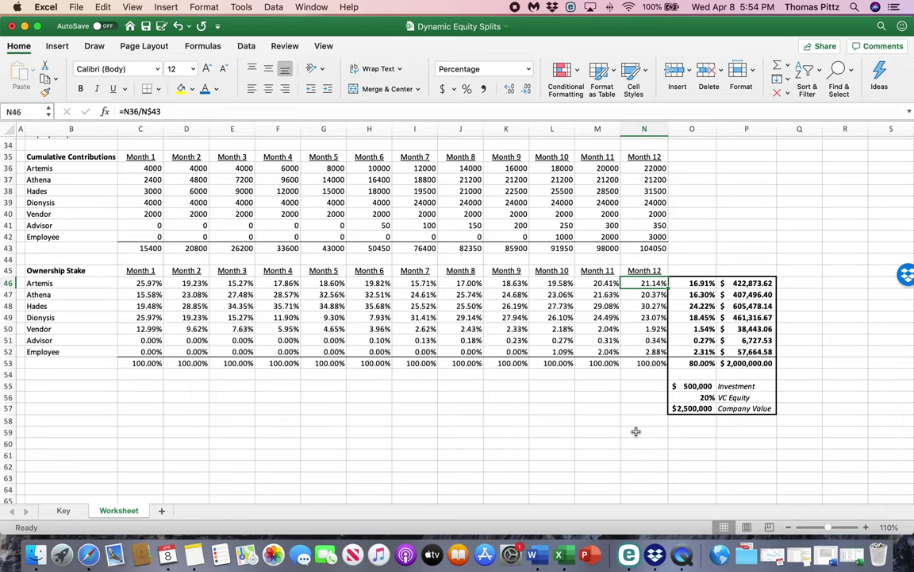
key("Down")
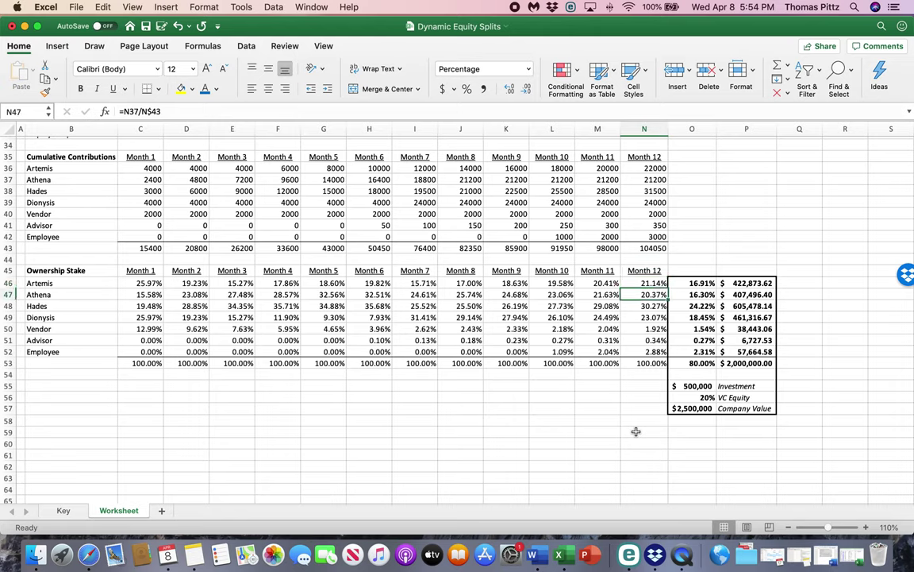
key("Down")
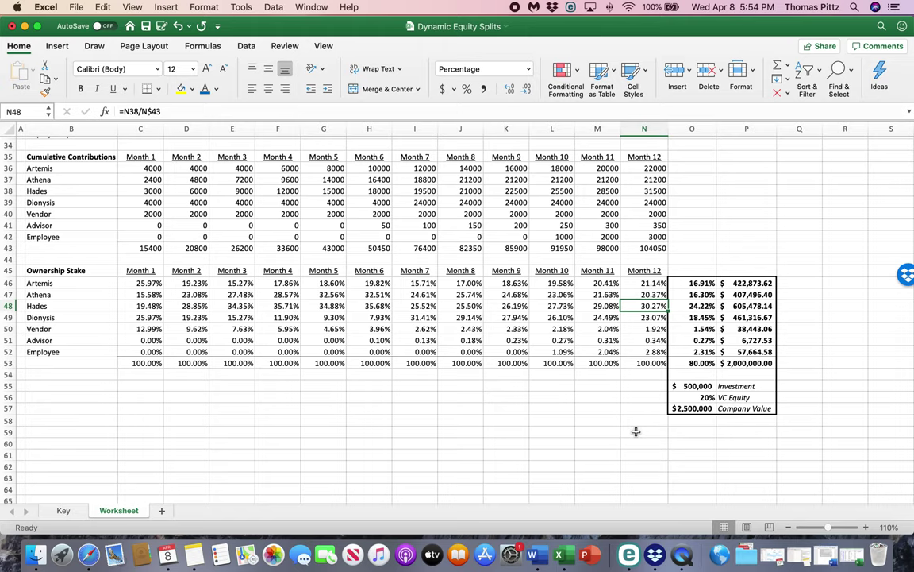
key("Down")
key("Down")
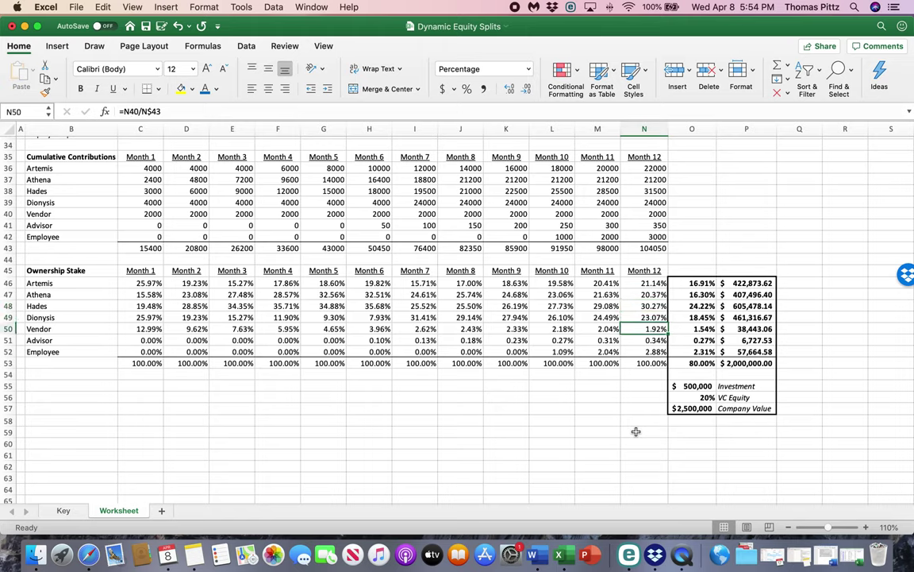
key("Down")
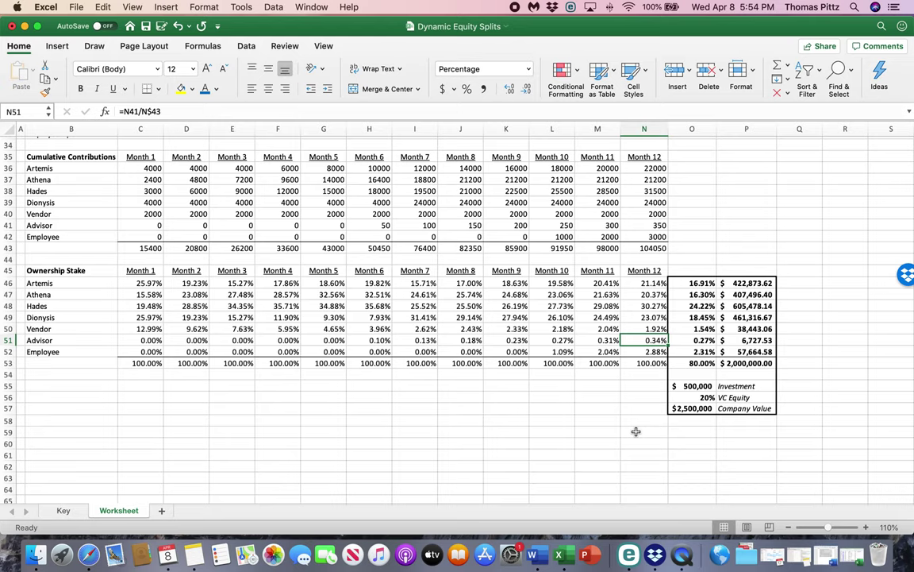
key("Down")
key("Down")
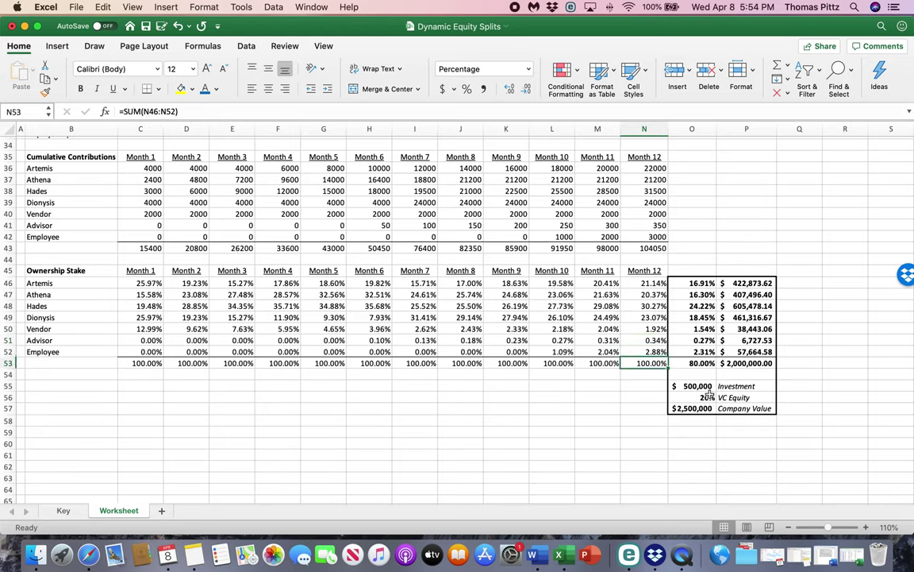
key("Right")
key("Down")
key("Down")
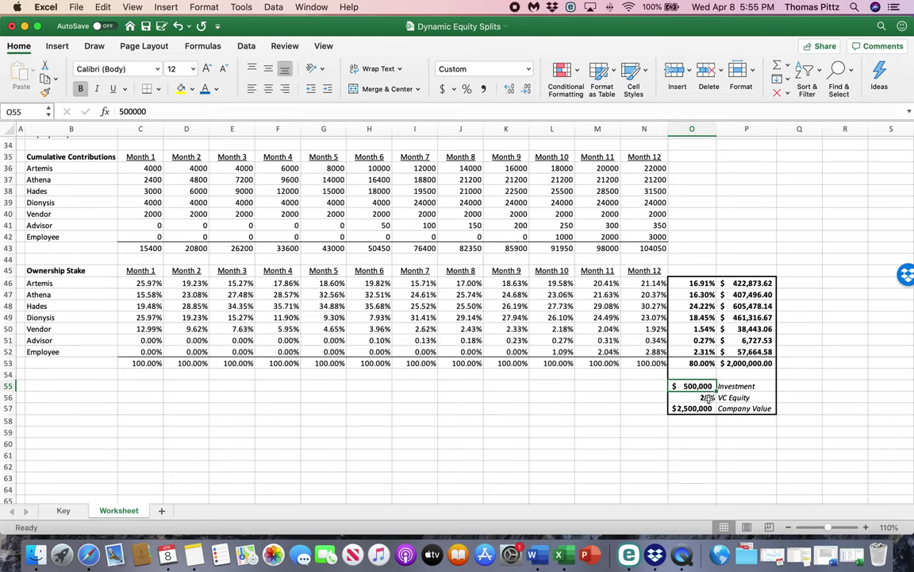
left_click(707, 398)
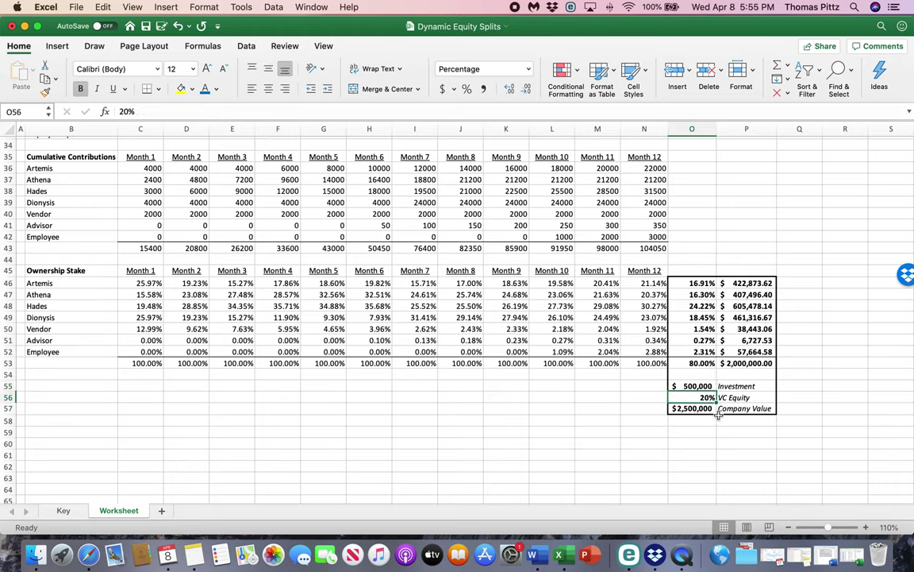
key("Down")
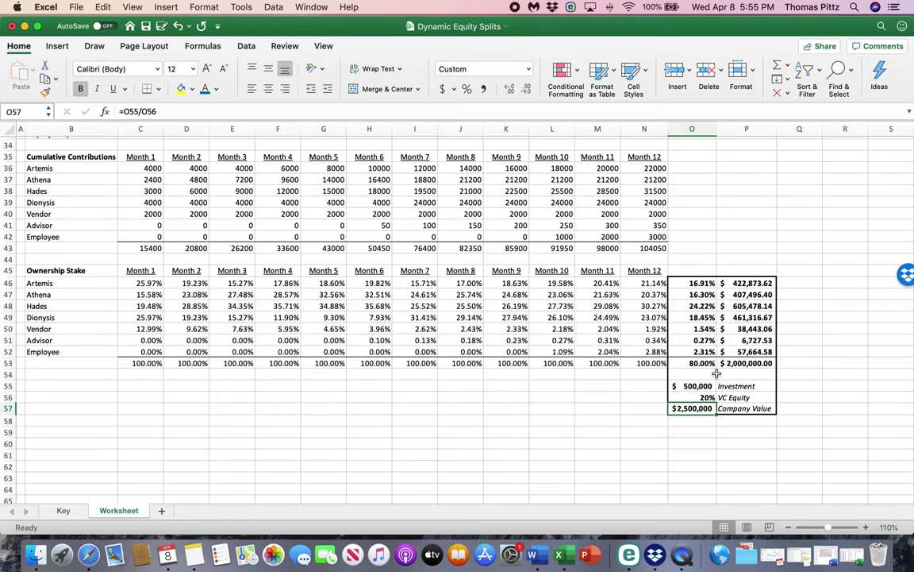
left_click(708, 419)
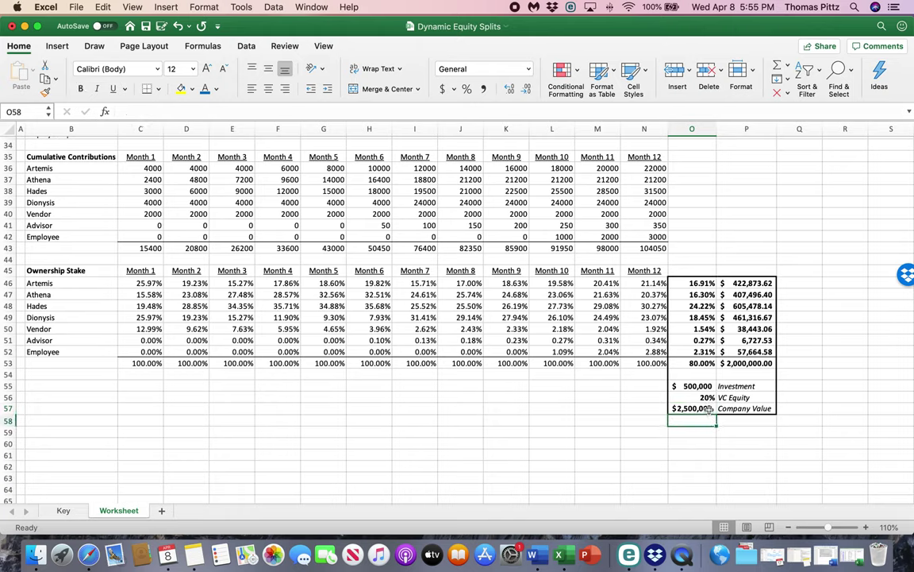
left_click(709, 409)
key("Up")
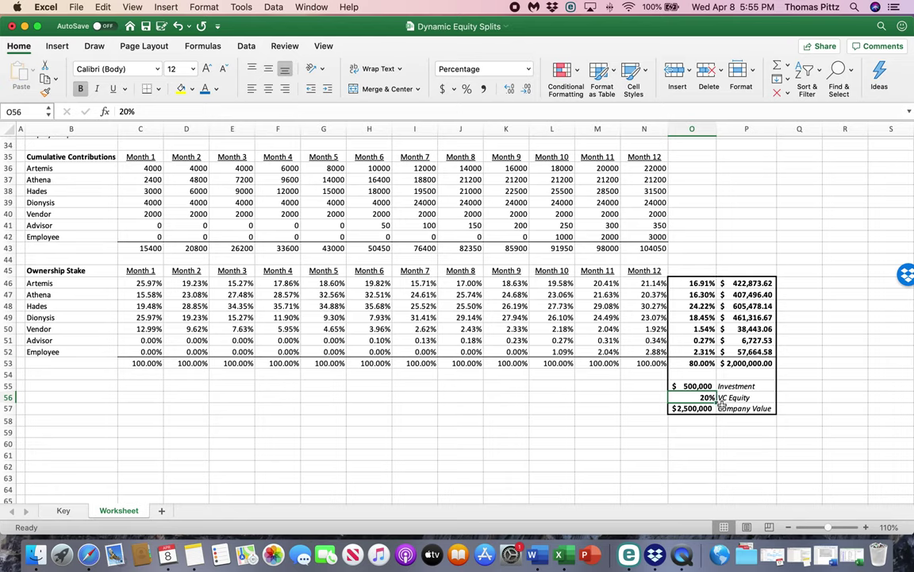
left_click(705, 363)
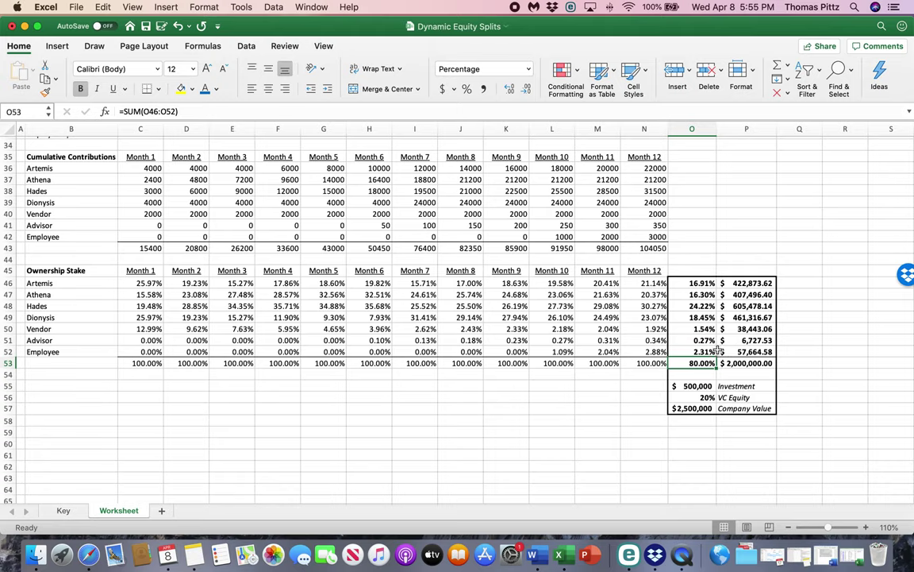
scroll(699, 326, "down", 1)
left_click(659, 276)
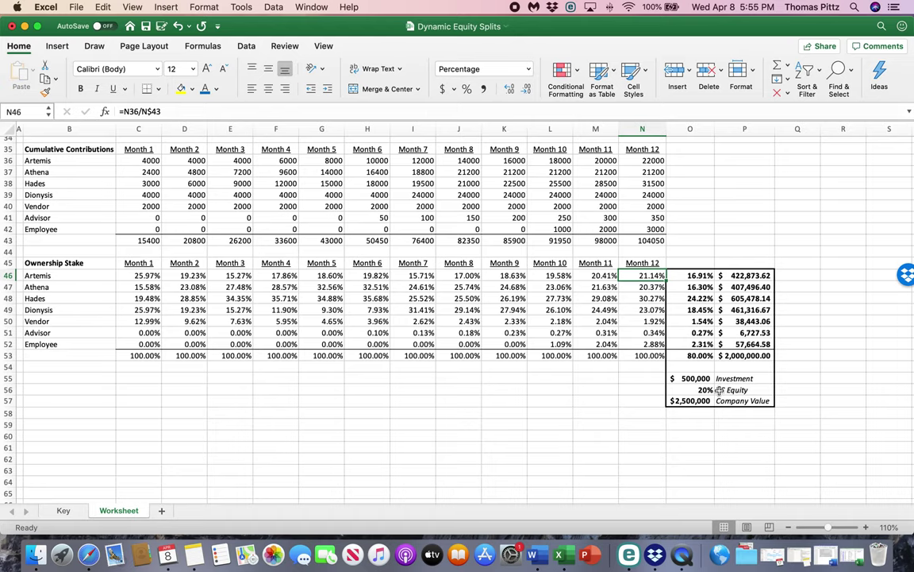
left_click(690, 276)
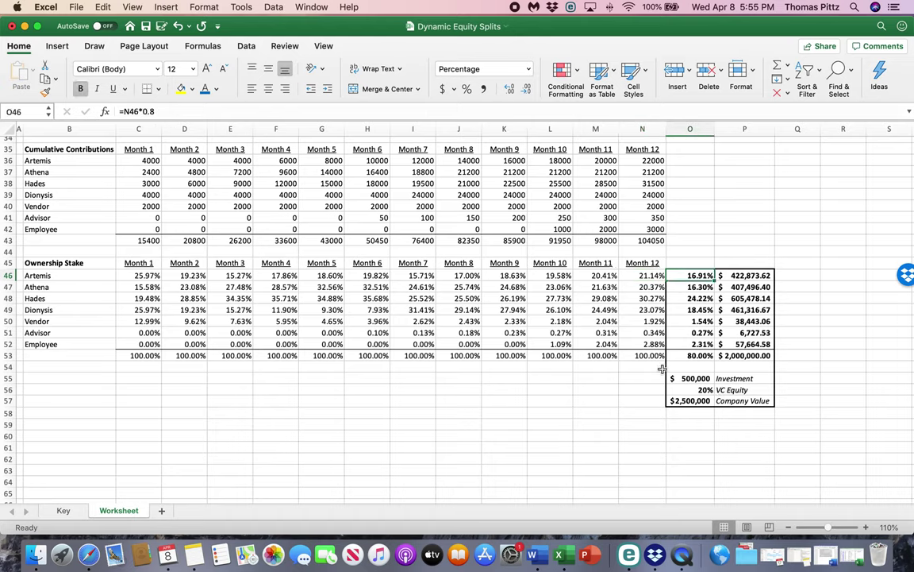
key("Right")
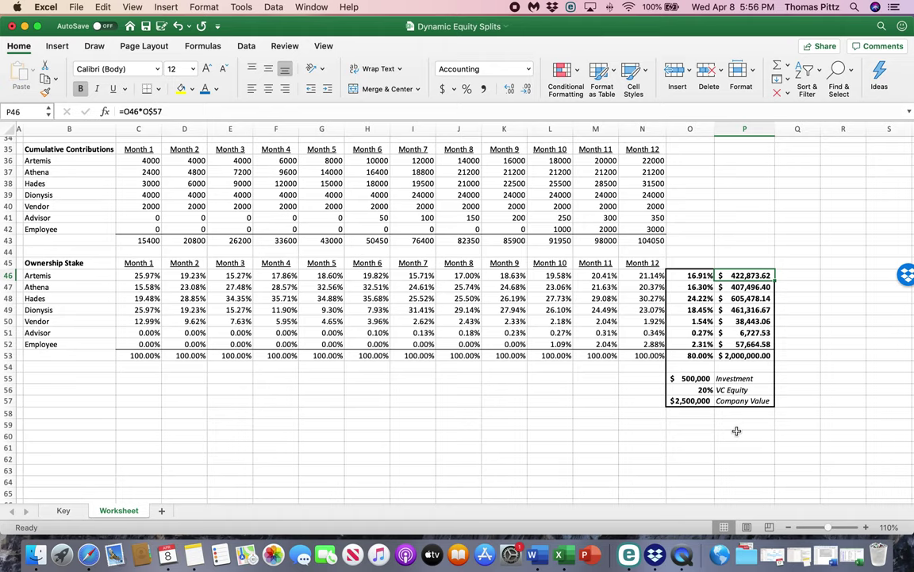
key("Down")
key("Down")
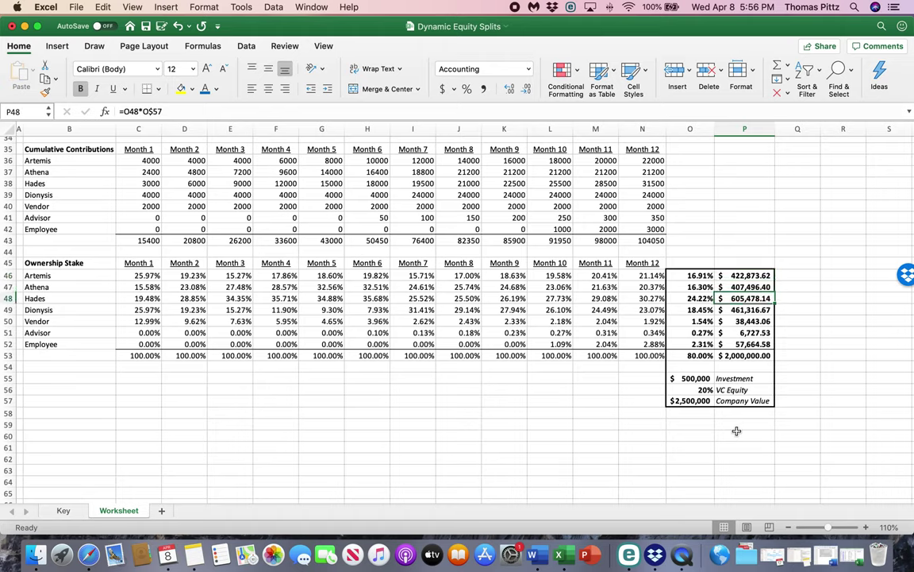
key("Down")
key("Down")
key("Down")
key("Down")
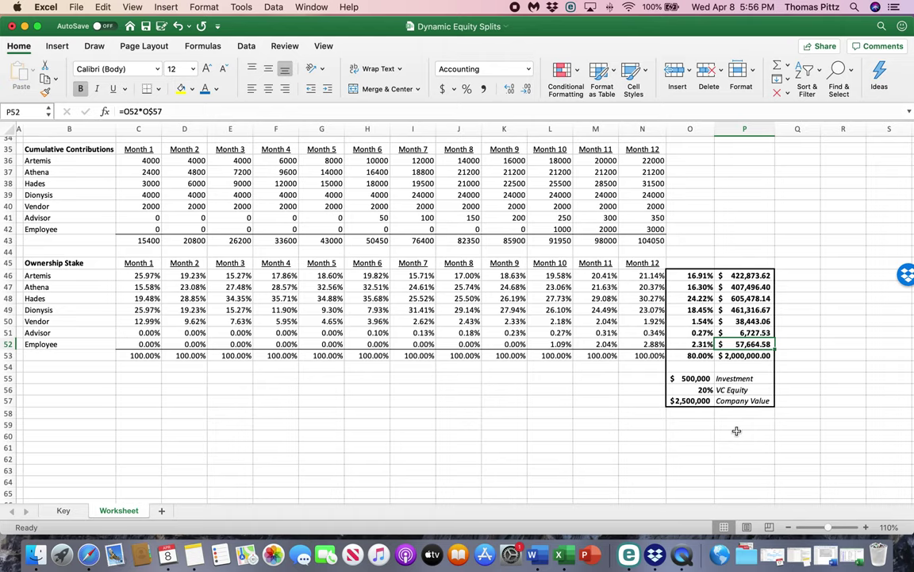
key("Down")
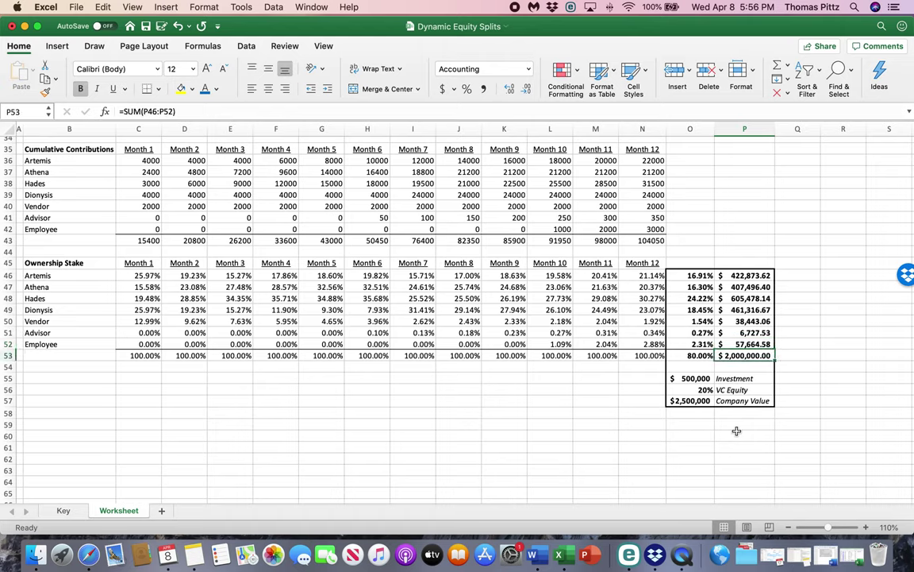
left_click(689, 378)
left_click(739, 356)
left_click(557, 401)
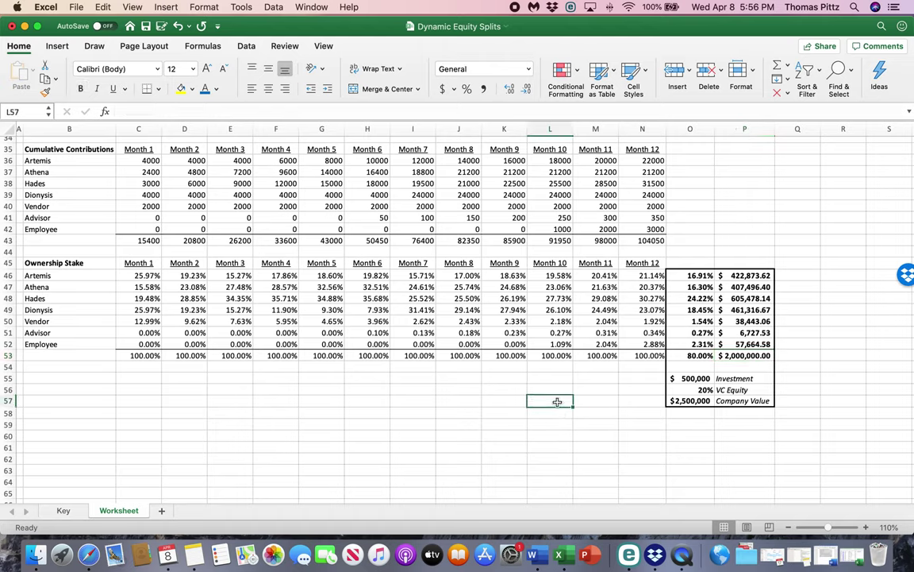
scroll(364, 311, "up", 10)
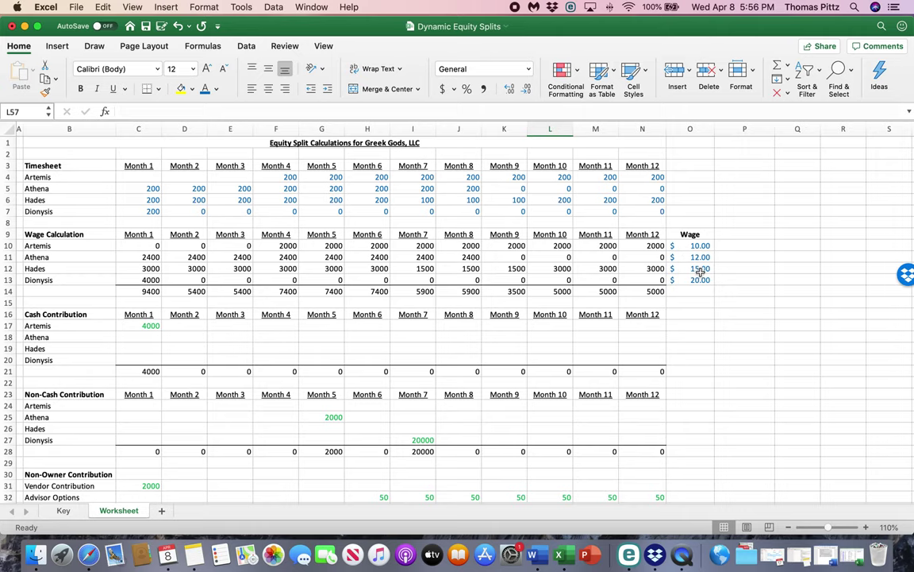
scroll(396, 272, "down", 3)
scroll(192, 271, "up", 5)
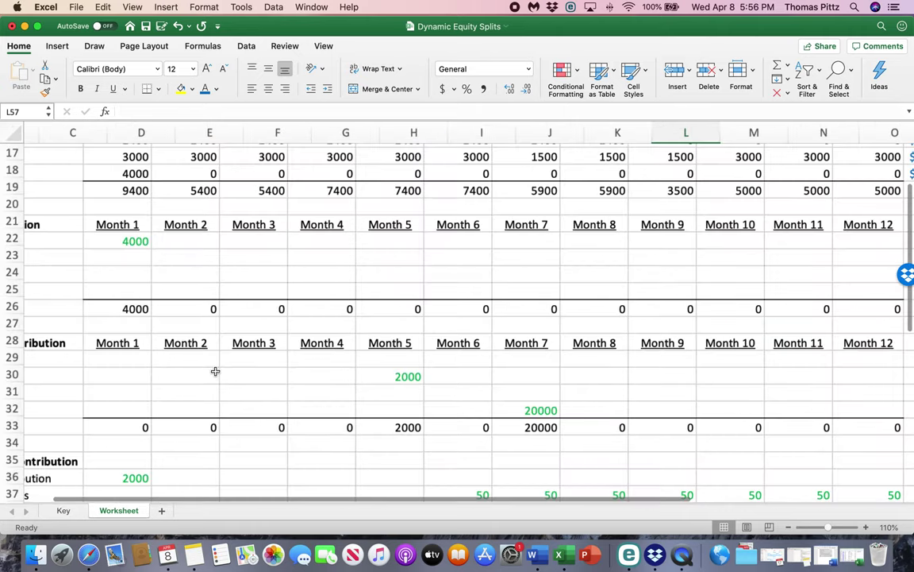
scroll(214, 369, "up", 2)
scroll(232, 375, "up", 5)
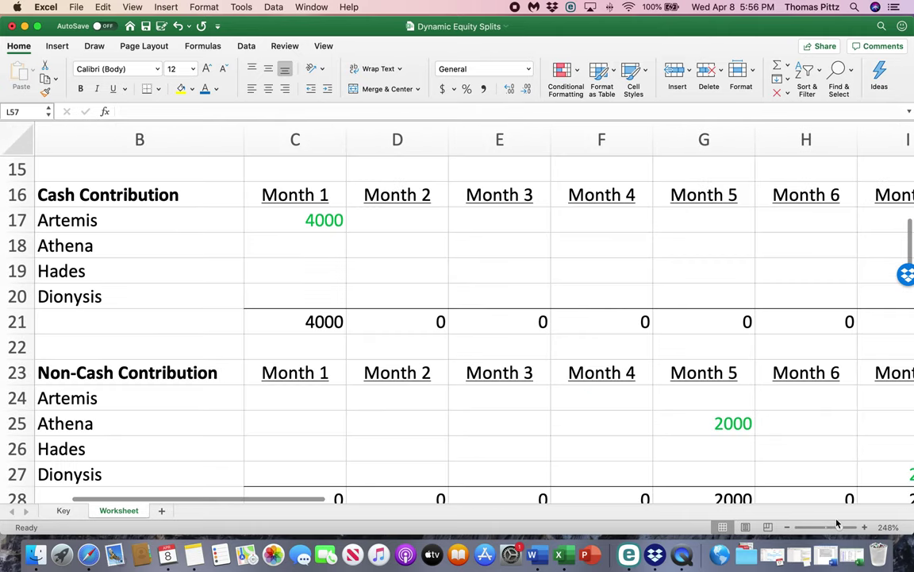
mouse_move(841, 530)
left_mouse_down()
mouse_move(821, 528)
mouse_move(828, 529)
left_mouse_up()
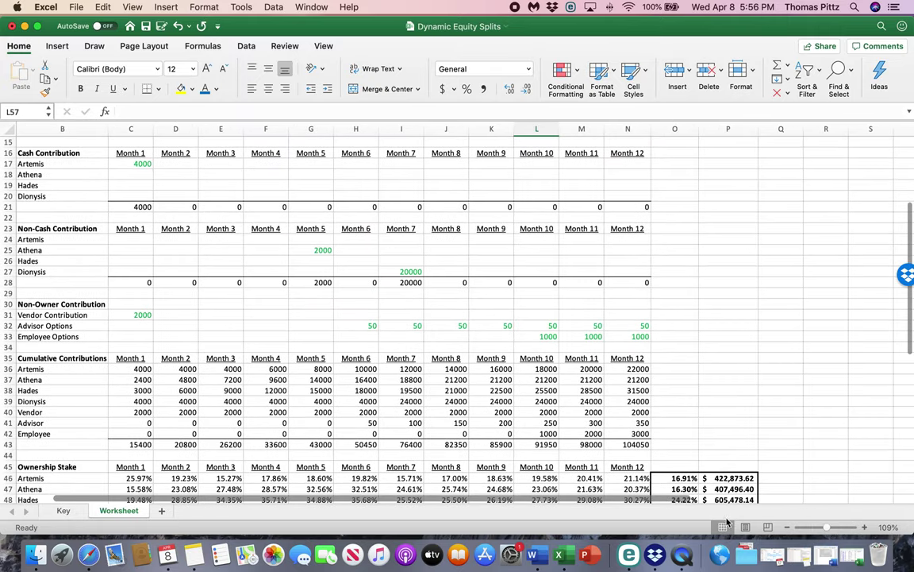
left_click(787, 527)
scroll(384, 363, "left", 2)
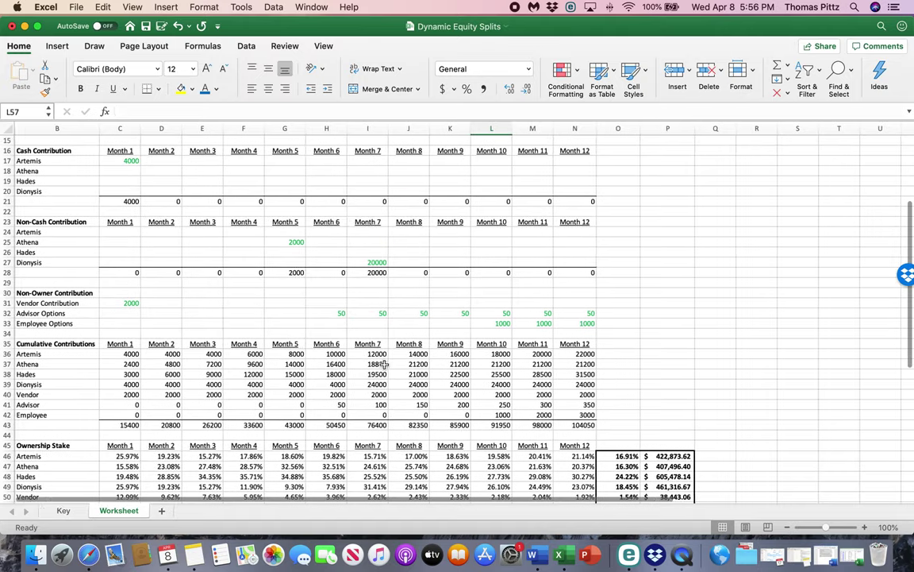
scroll(384, 363, "down", 3)
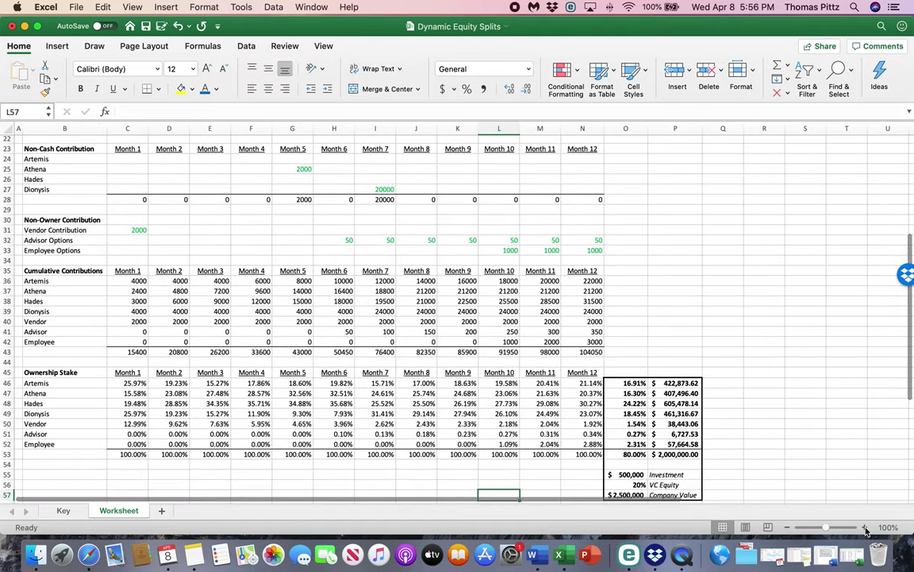
left_click(864, 527)
scroll(419, 322, "up", 5)
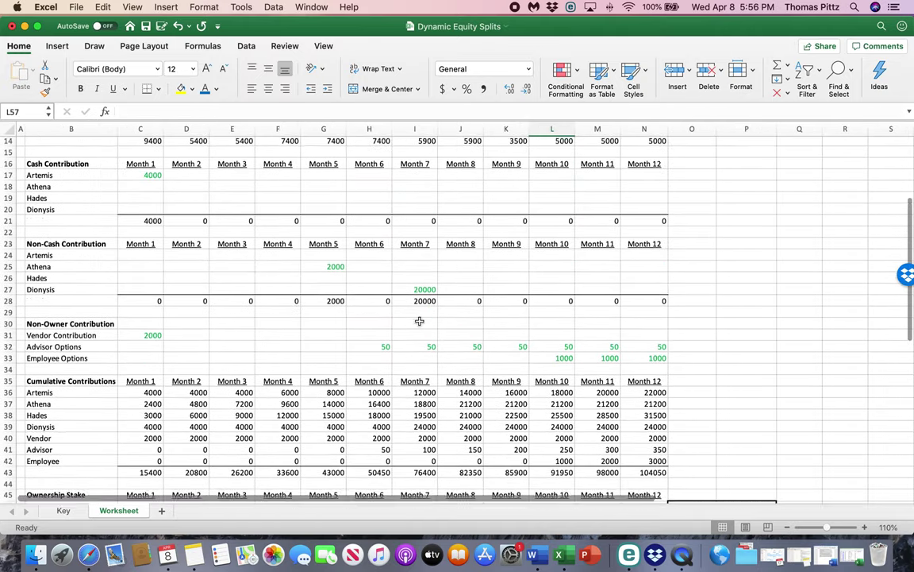
scroll(419, 321, "up", 3)
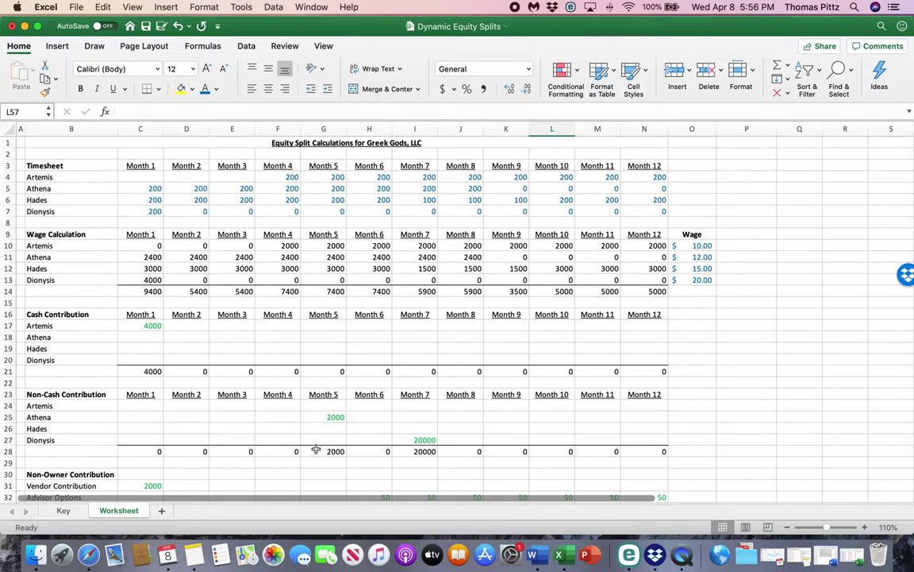
scroll(279, 432, "down", 3)
scroll(435, 369, "down", 1)
scroll(490, 372, "down", 3)
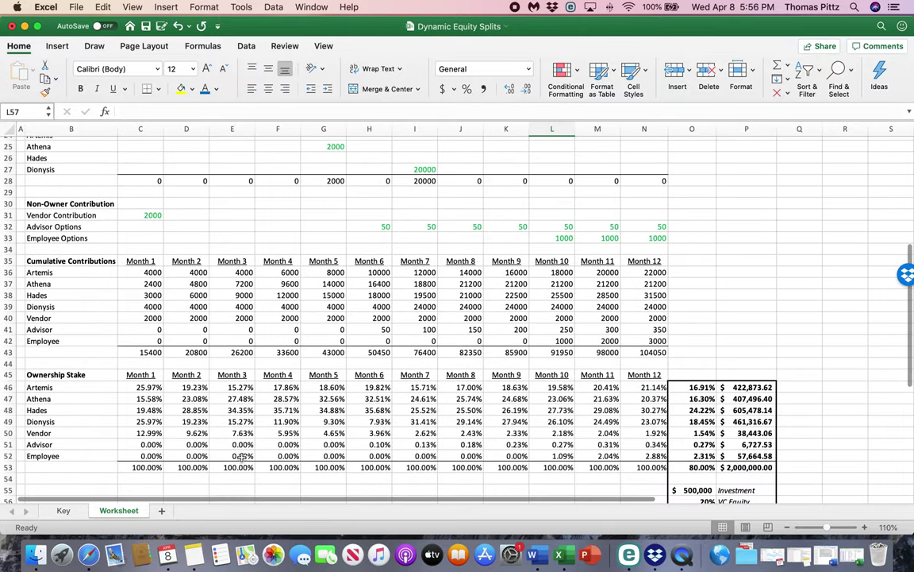
scroll(242, 418, "down", 2)
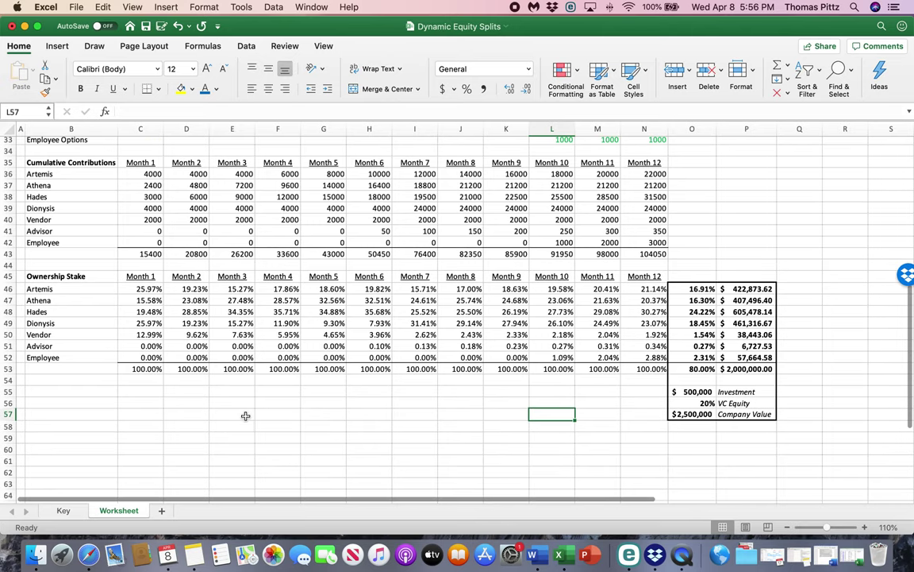
left_click(279, 300)
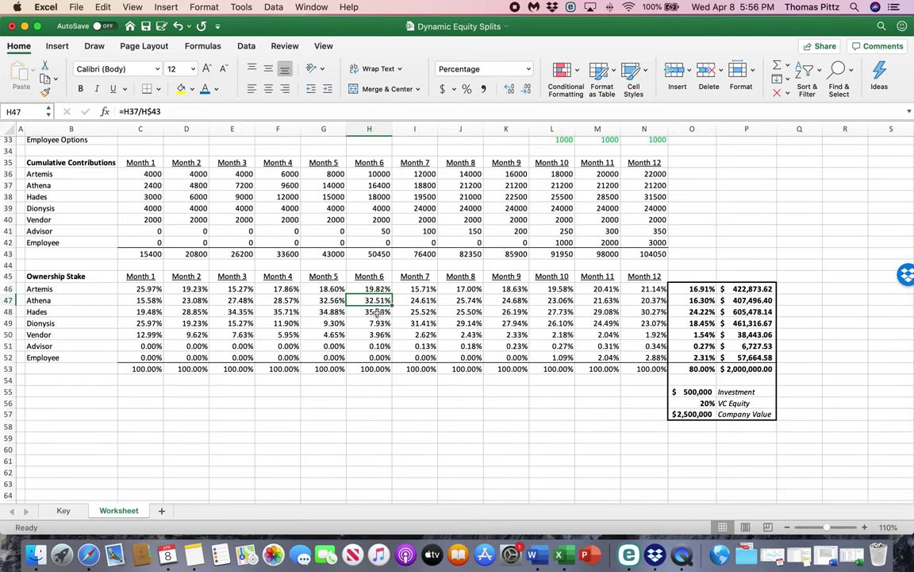
left_click(450, 300)
left_click(467, 310)
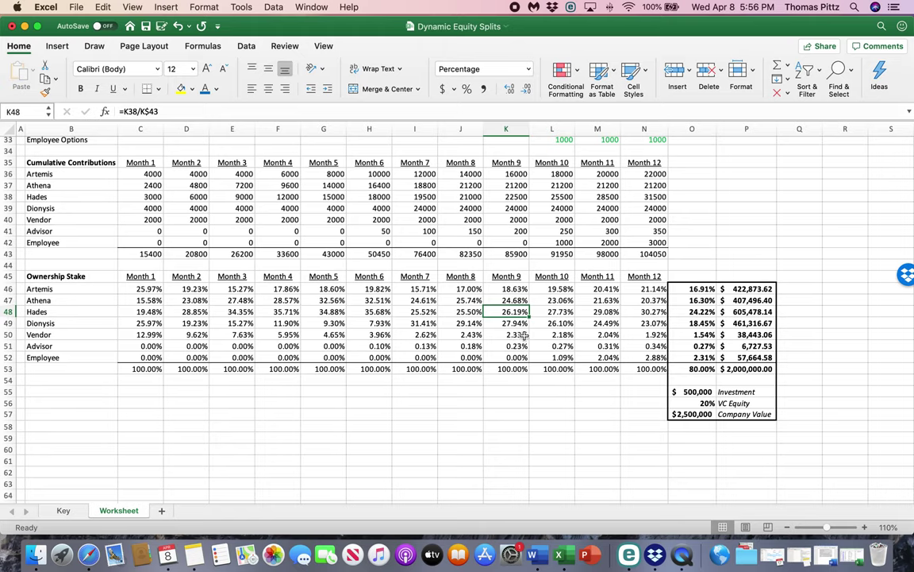
left_click(512, 300)
left_click(551, 335)
left_click(609, 314)
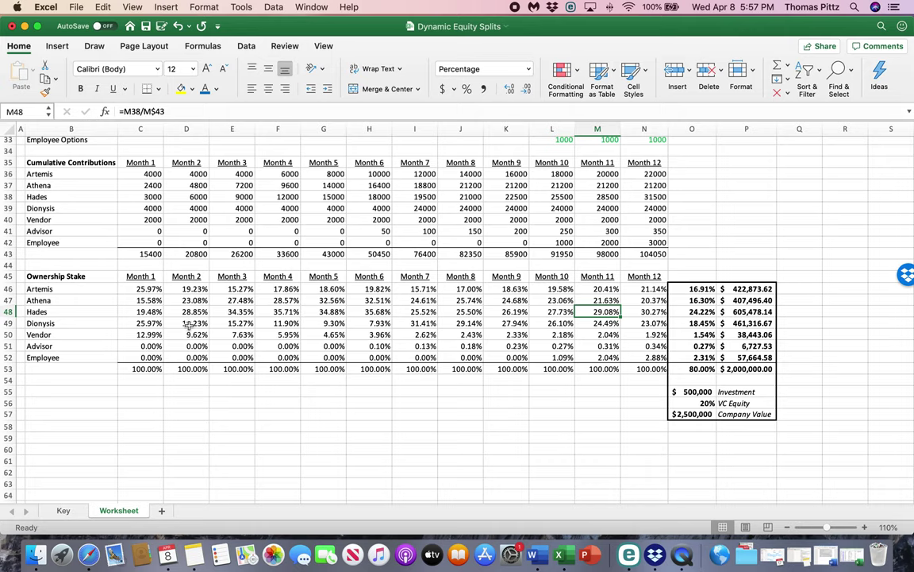
scroll(184, 287, "up", 3)
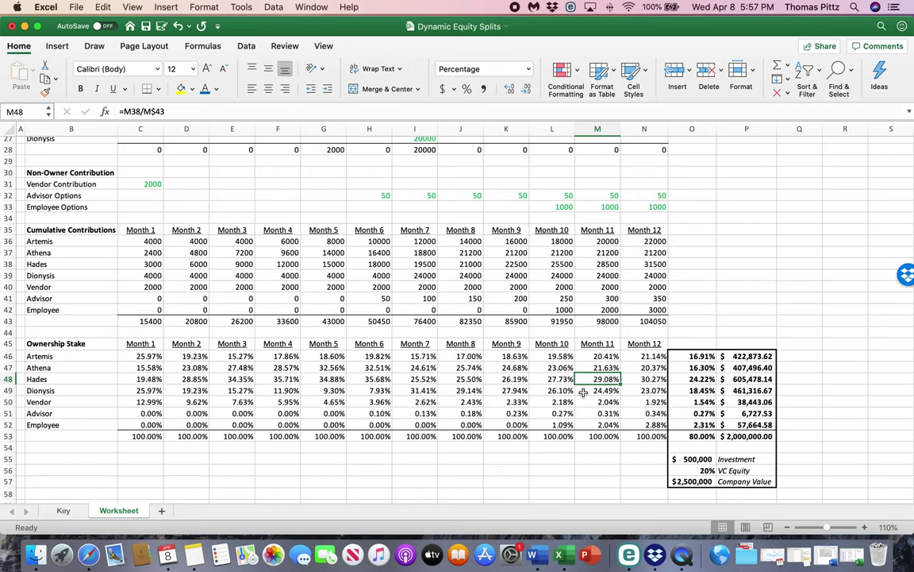
scroll(583, 392, "down", 2)
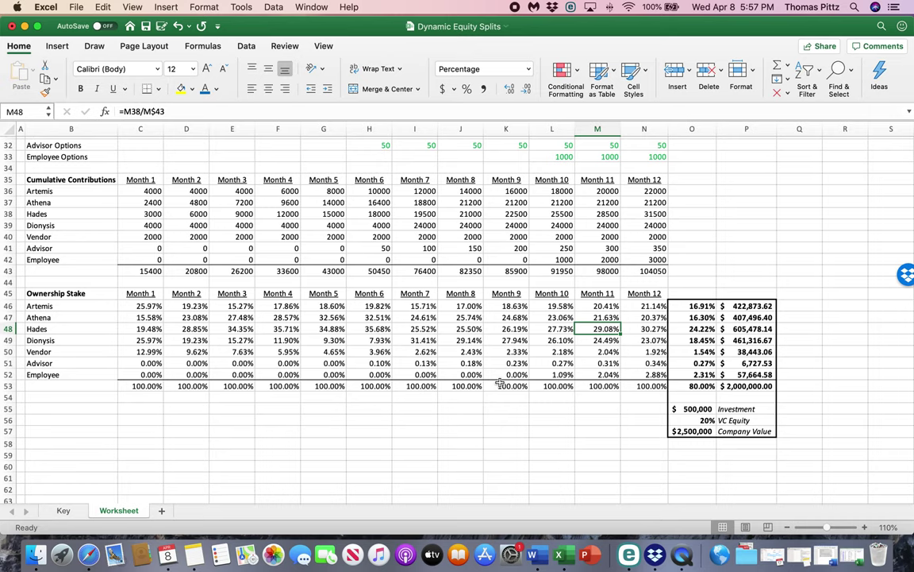
scroll(500, 383, "up", 5)
scroll(501, 383, "up", 6)
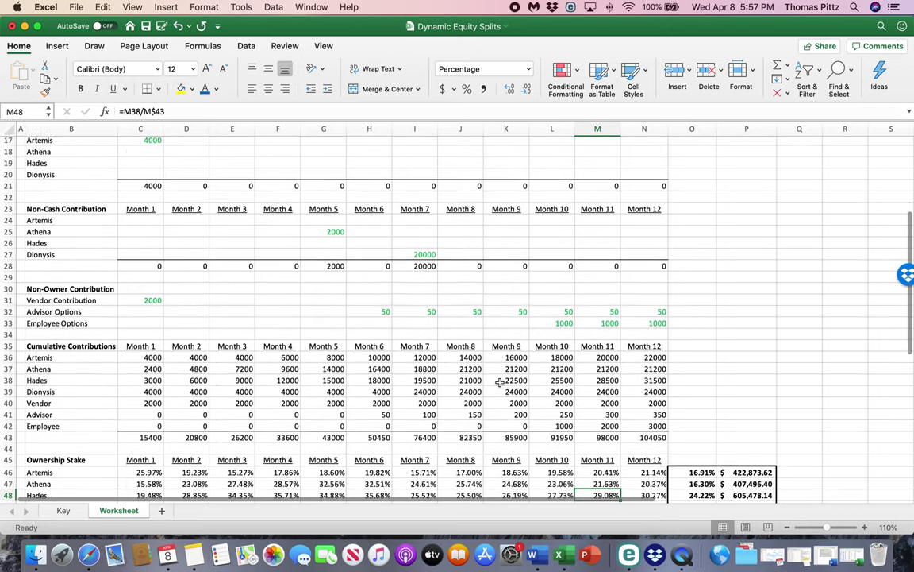